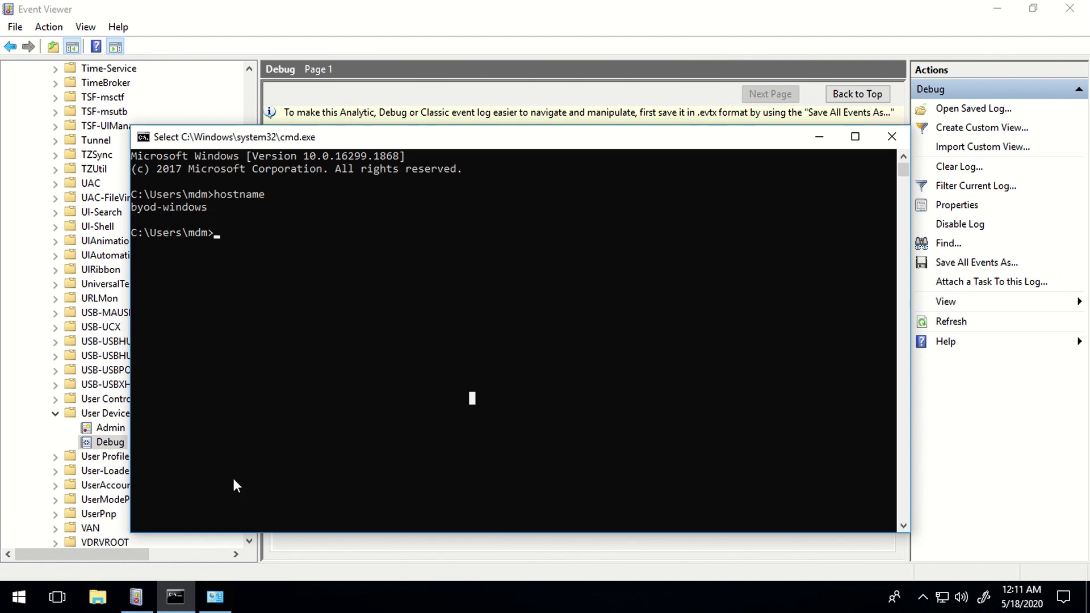
Run hostname in Command Prompt to show the computer name byod-windows, then open File Explorer
{"action": "left_click", "coordinate": [248, 373]}
{"action": "left_click", "coordinate": [342, 326]}
{"action": "type", "text": "h"}
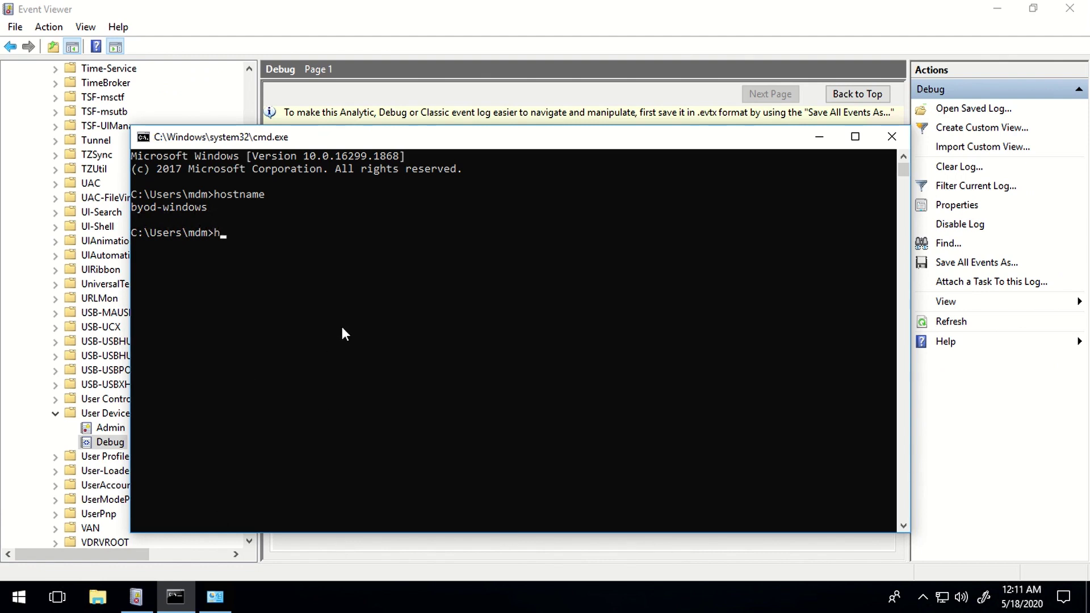
{"action": "type", "text": "ostname"}
{"action": "key", "text": "Return"}
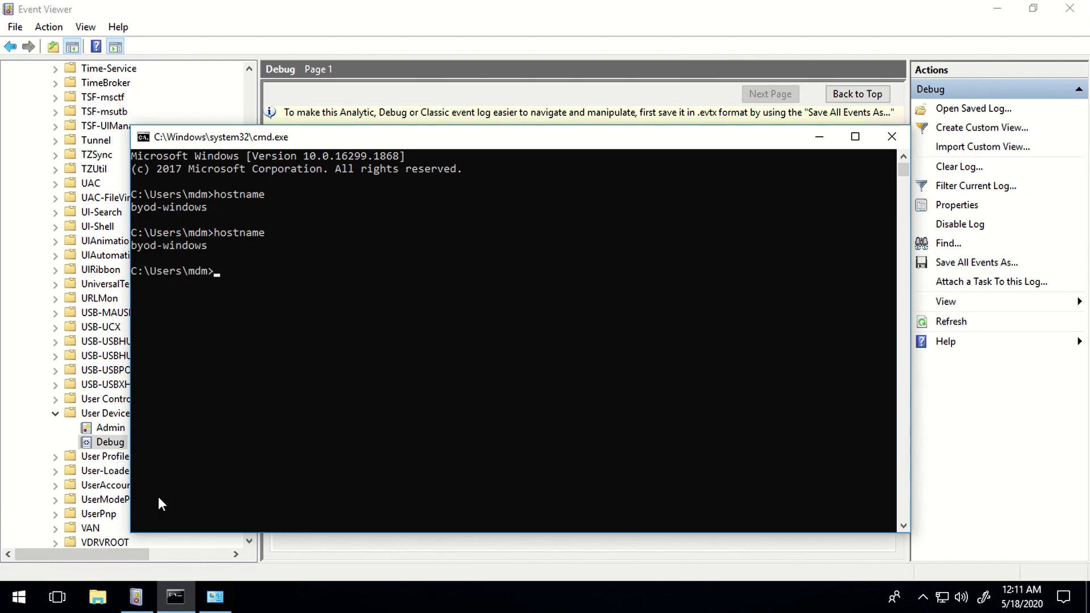
{"action": "left_click", "coordinate": [97, 596]}
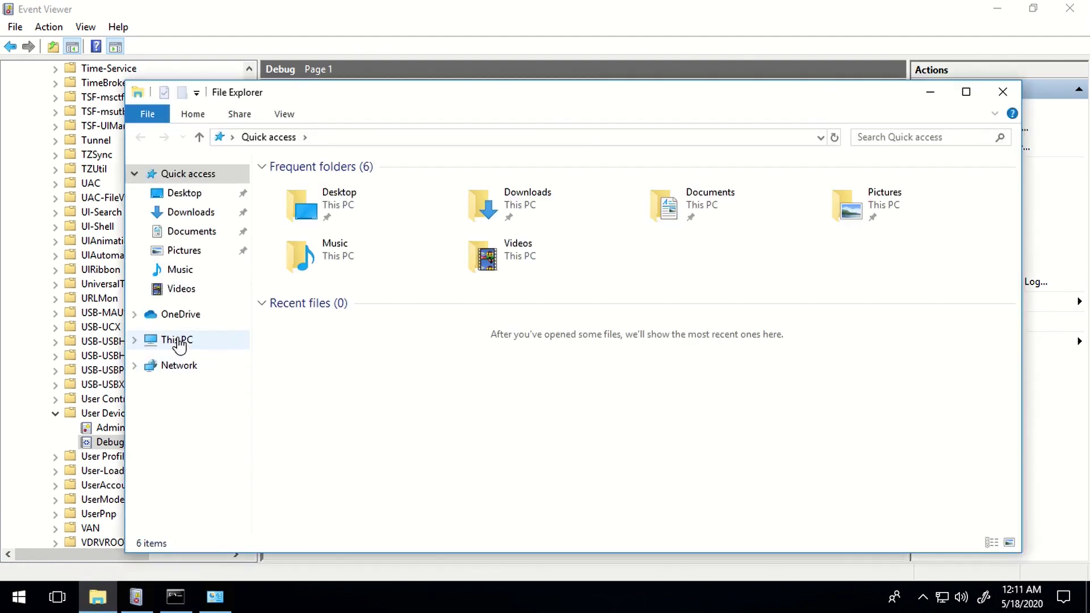
Review This PC's system properties (byod-windows in WORKGROUP), then return to Command Prompt
{"action": "right_click", "coordinate": [177, 340]}
{"action": "left_click", "coordinate": [95, 546]}
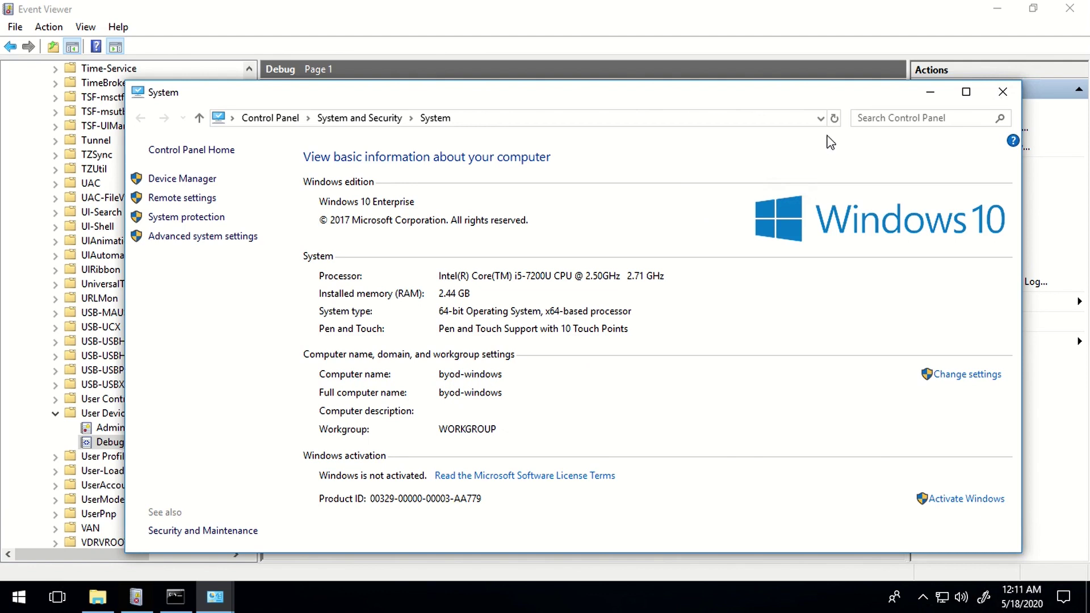
{"action": "left_click", "coordinate": [936, 96]}
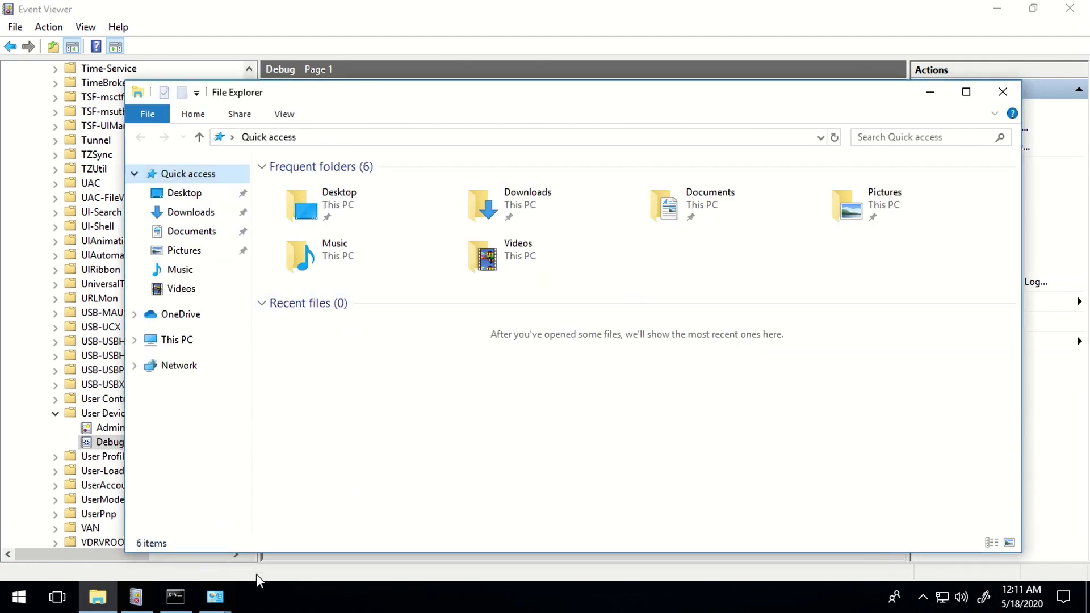
{"action": "left_click", "coordinate": [175, 597]}
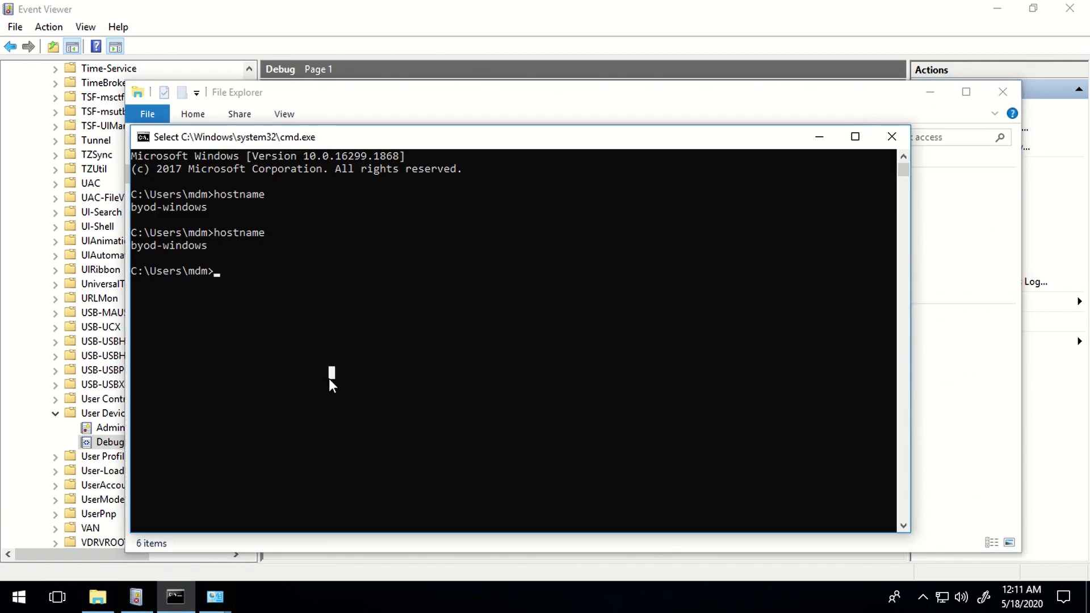
Run whoami to confirm a local account on byod-windows, then bring Event Viewer forward
{"action": "type", "text": "whoami"}
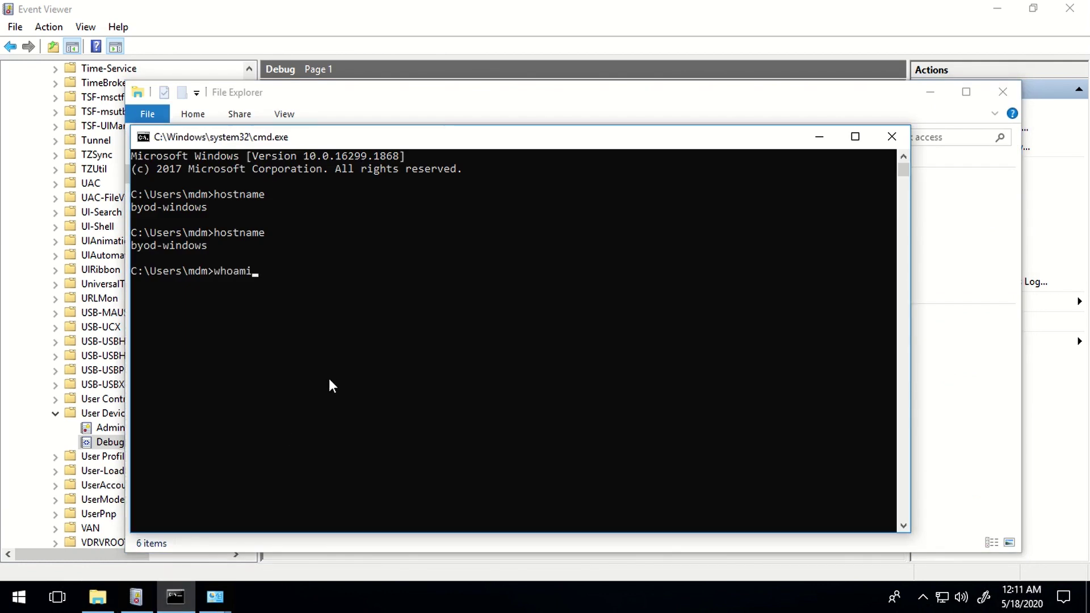
{"action": "key", "text": "Return"}
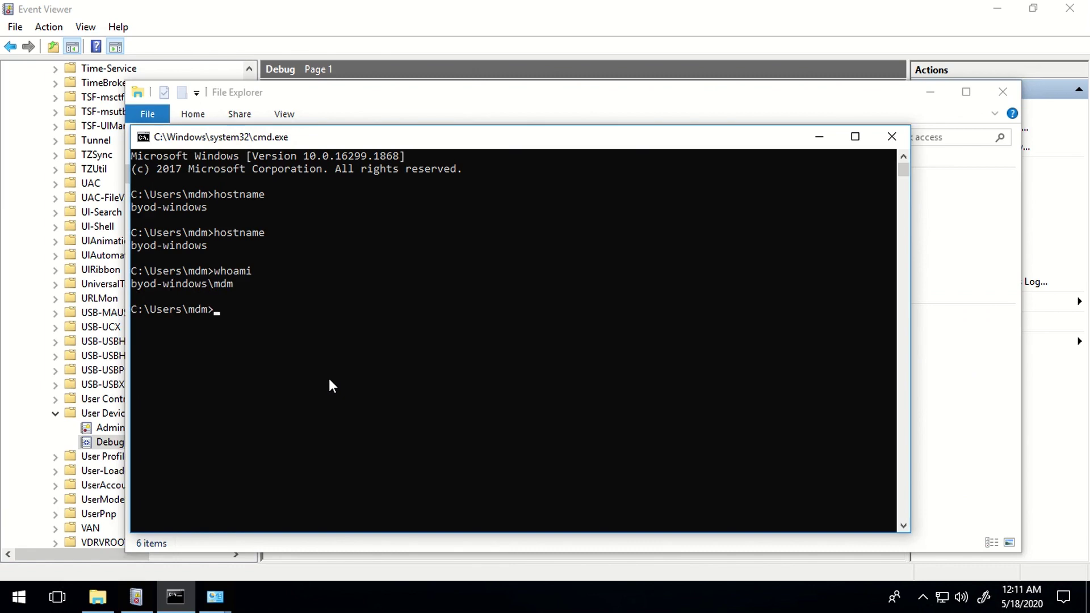
{"action": "left_click", "coordinate": [6, 253]}
Navigate Event Viewer's log tree to the User Device Registration logs
{"action": "scroll", "coordinate": [244, 352], "scroll_direction": "up", "scroll_amount": 11}
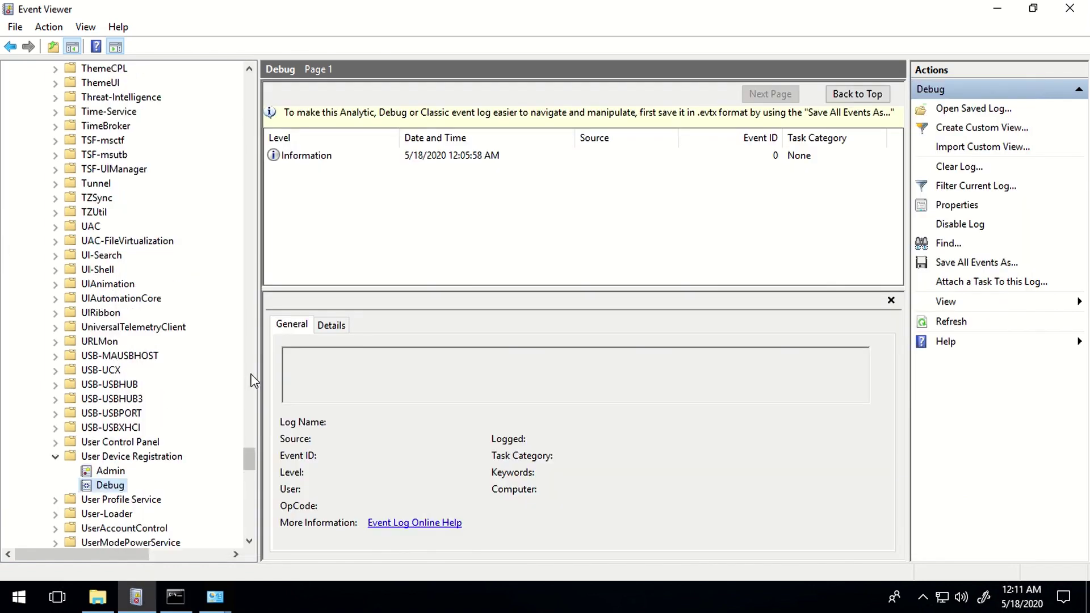
{"action": "scroll", "coordinate": [243, 343], "scroll_direction": "up", "scroll_amount": 15}
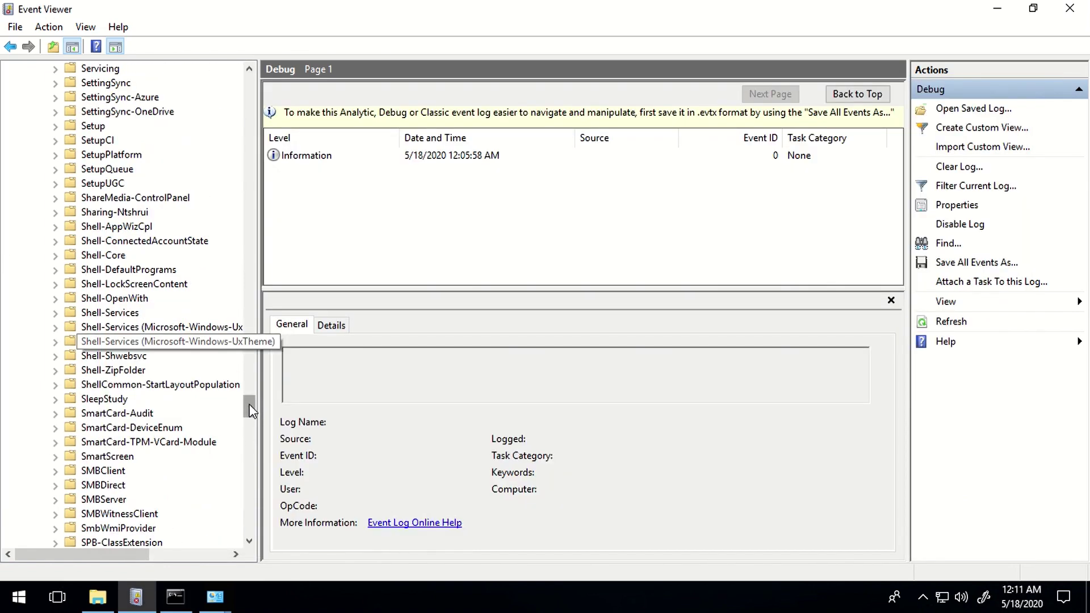
{"action": "scroll", "coordinate": [227, 125], "scroll_direction": "up", "scroll_amount": 20}
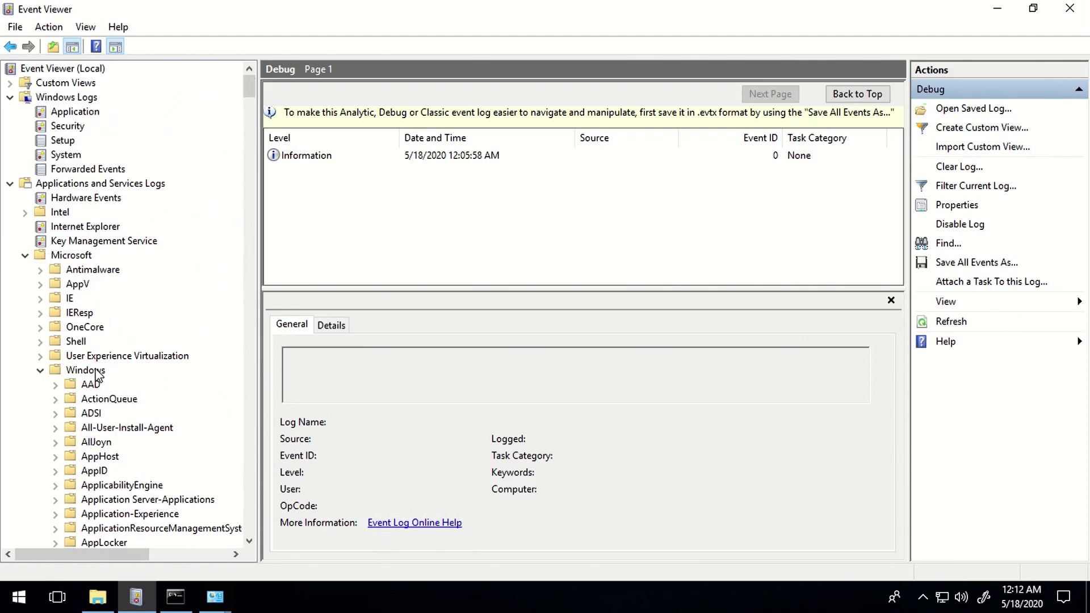
{"action": "left_click", "coordinate": [131, 432]}
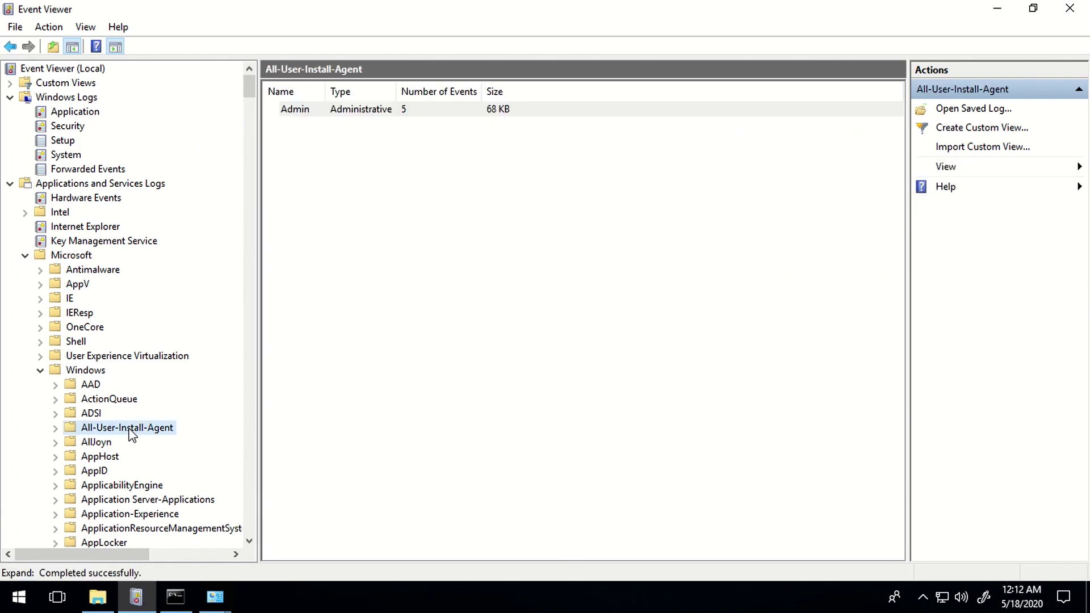
{"action": "type", "text": "user"}
{"action": "scroll", "coordinate": [111, 417], "scroll_direction": "down", "scroll_amount": 3}
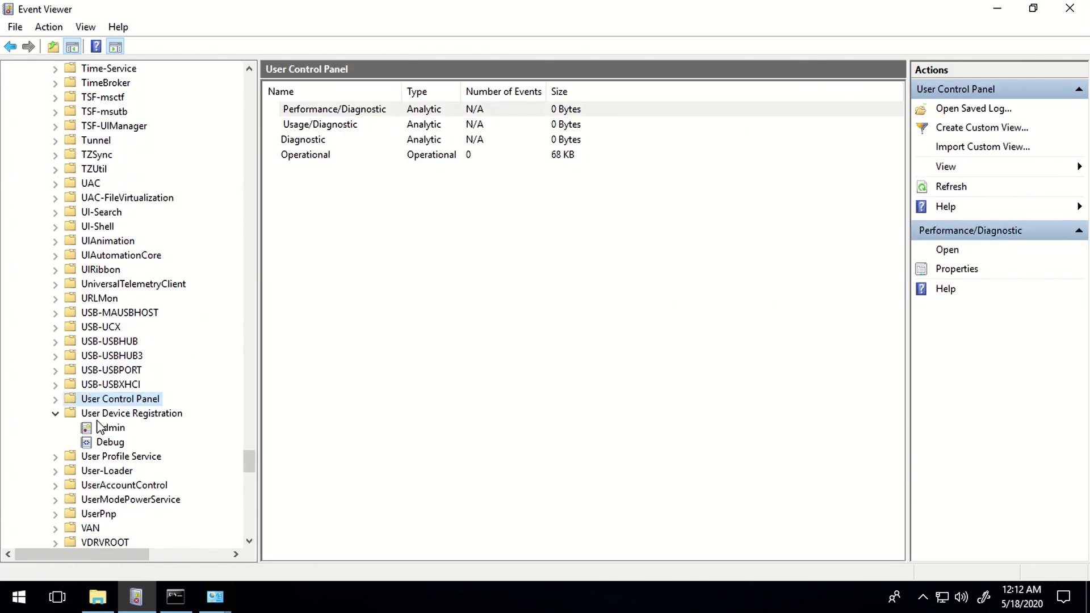
{"action": "left_click", "coordinate": [127, 415]}
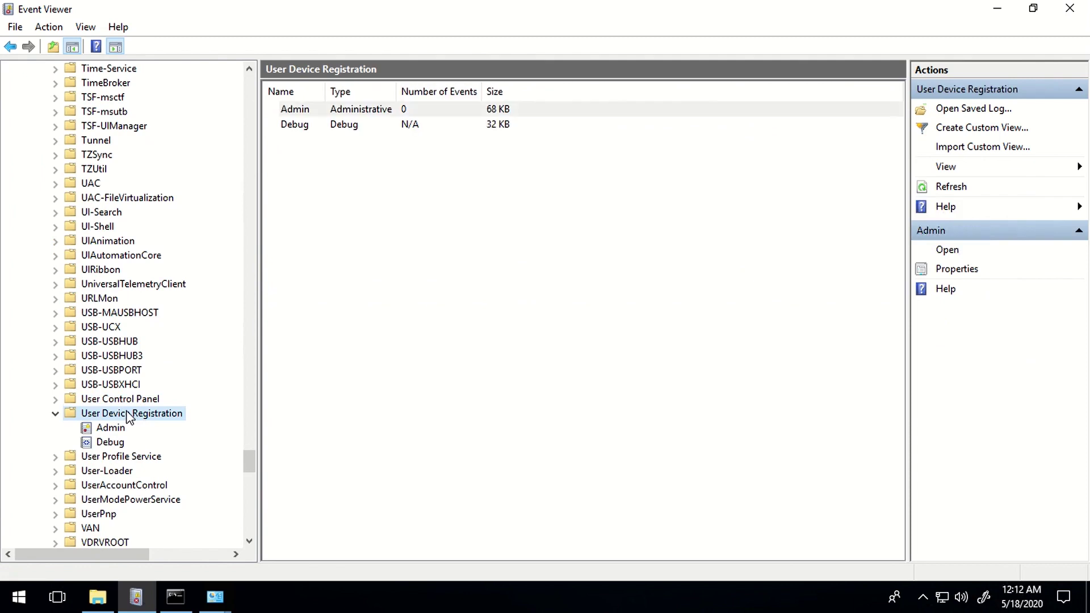
Compare the Admin log (0 events) with the Debug log's ID 503 registration events
{"action": "left_click", "coordinate": [103, 430]}
{"action": "left_click", "coordinate": [105, 444]}
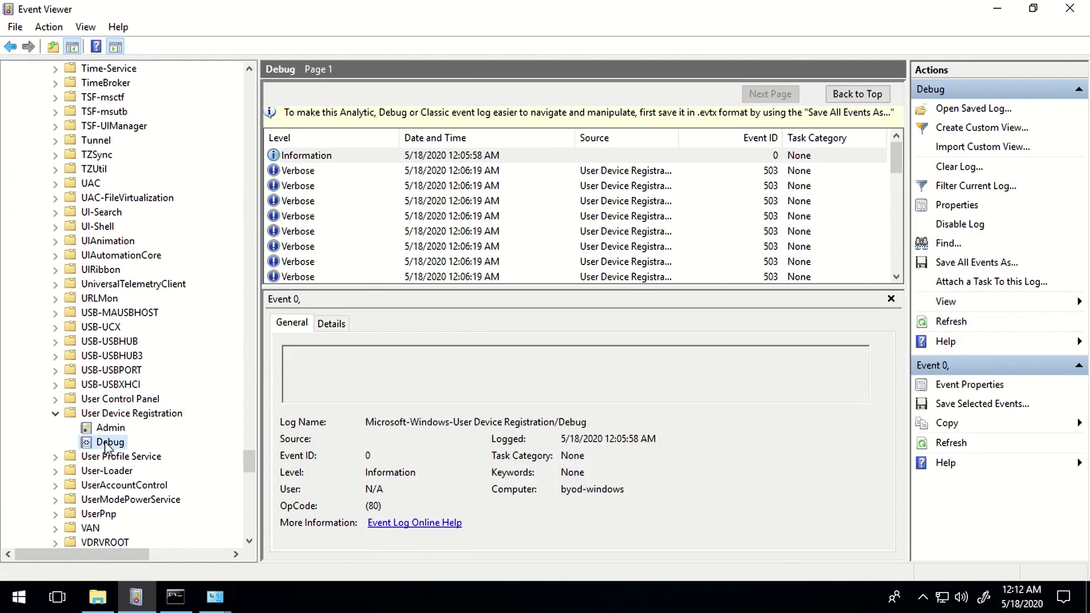
{"action": "left_click", "coordinate": [108, 431]}
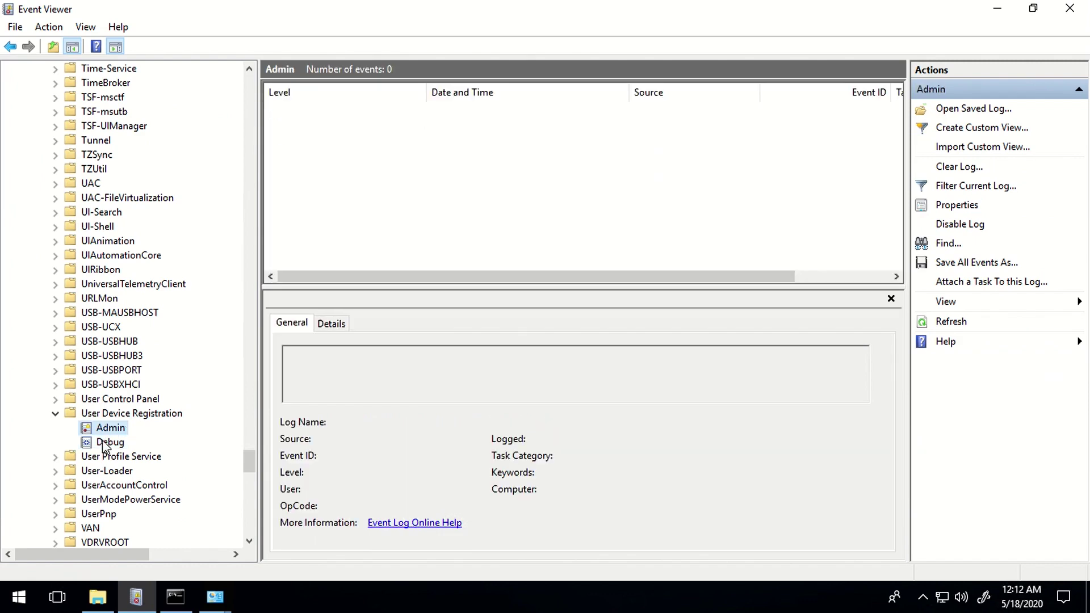
{"action": "left_click", "coordinate": [105, 443]}
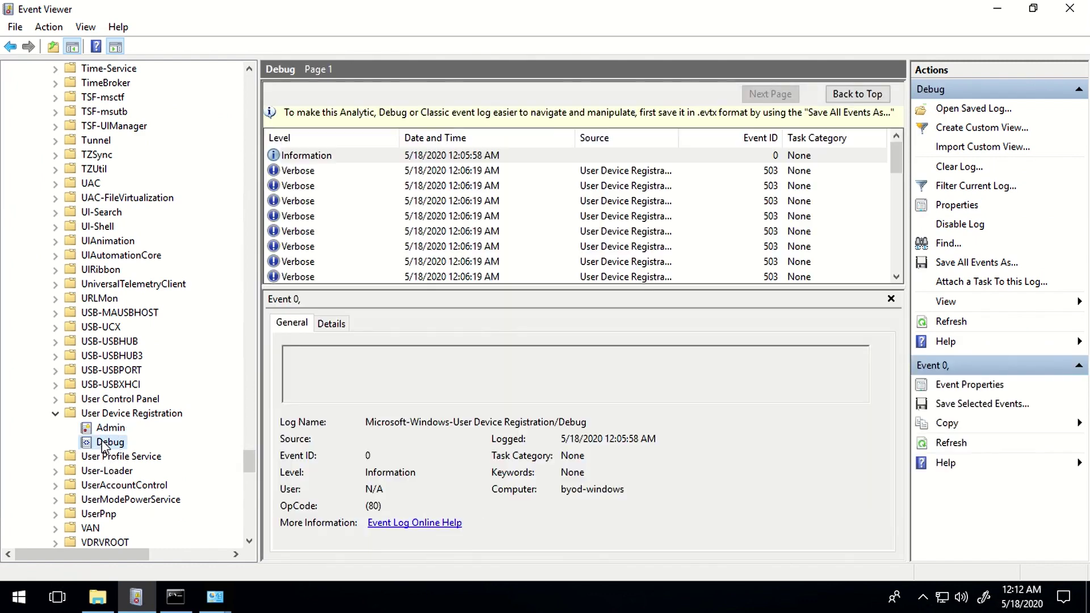
{"action": "left_click", "coordinate": [105, 432]}
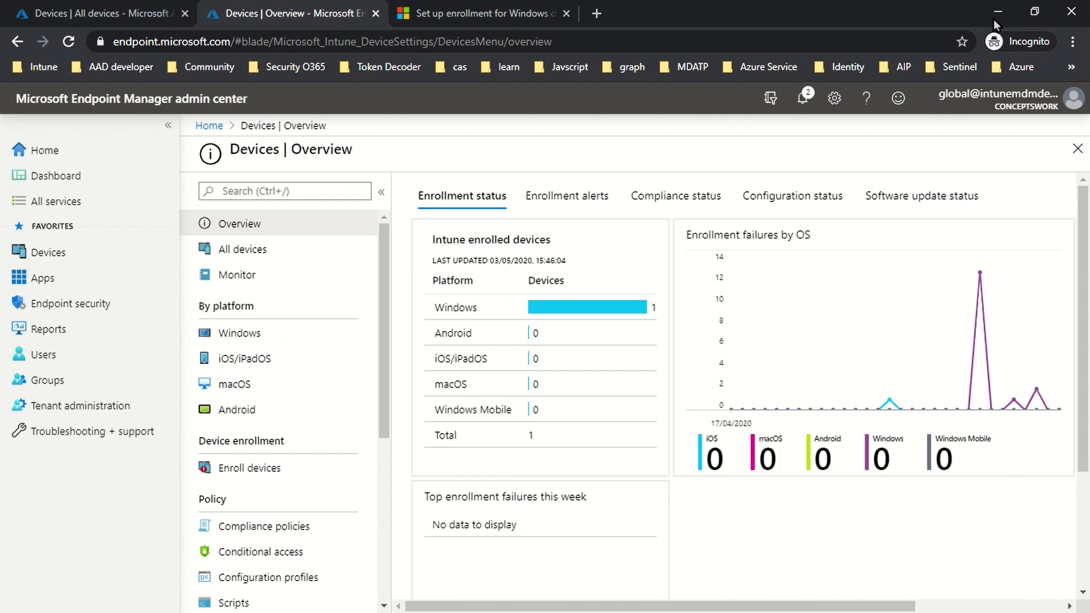
Check Azure AD's Intune mobility settings: MDM user scope All, MAM user scope None
{"action": "left_click", "coordinate": [83, 370]}
{"action": "left_click", "coordinate": [91, 13]}
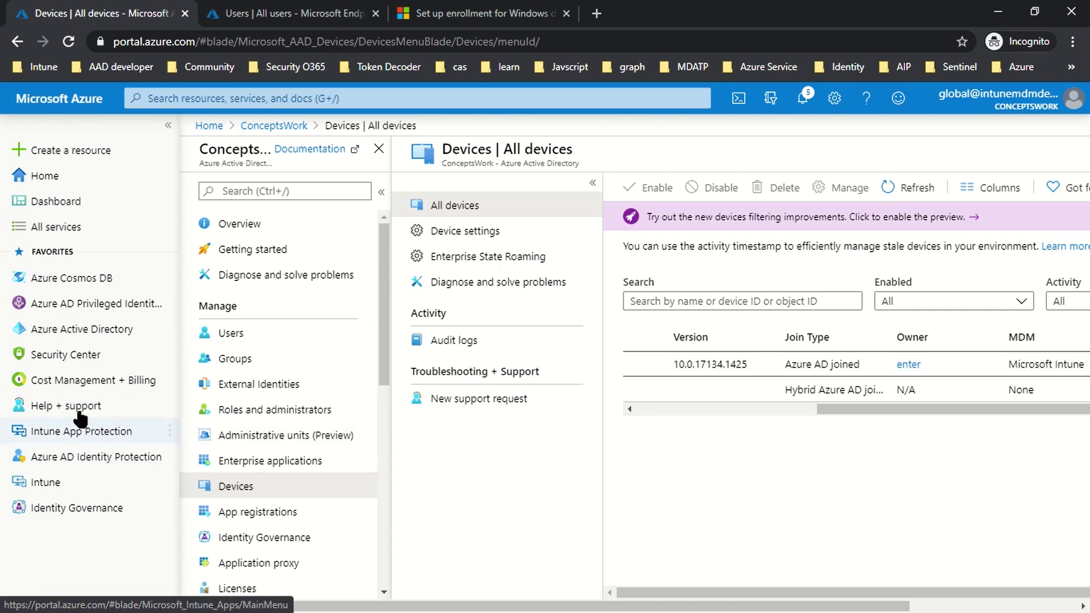
{"action": "left_click", "coordinate": [60, 337]}
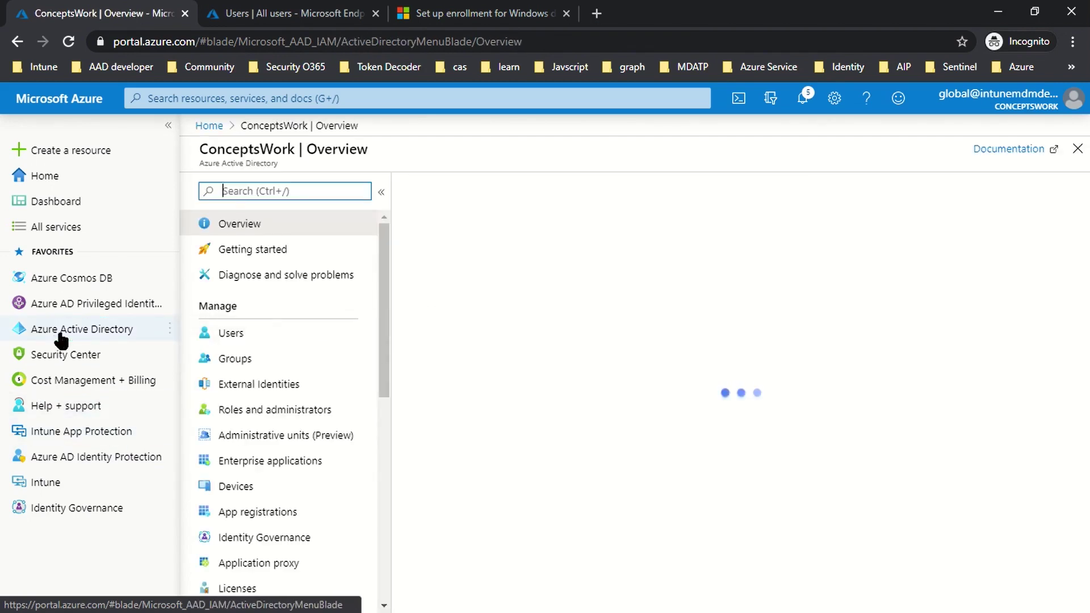
{"action": "scroll", "coordinate": [304, 372], "scroll_direction": "down", "scroll_amount": 4}
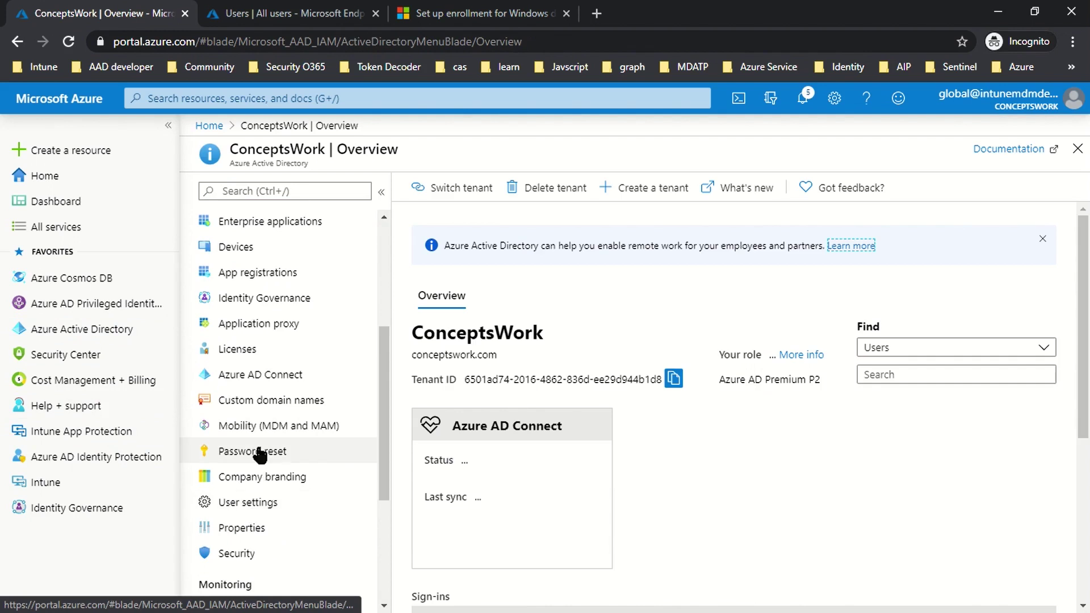
{"action": "left_click", "coordinate": [271, 436]}
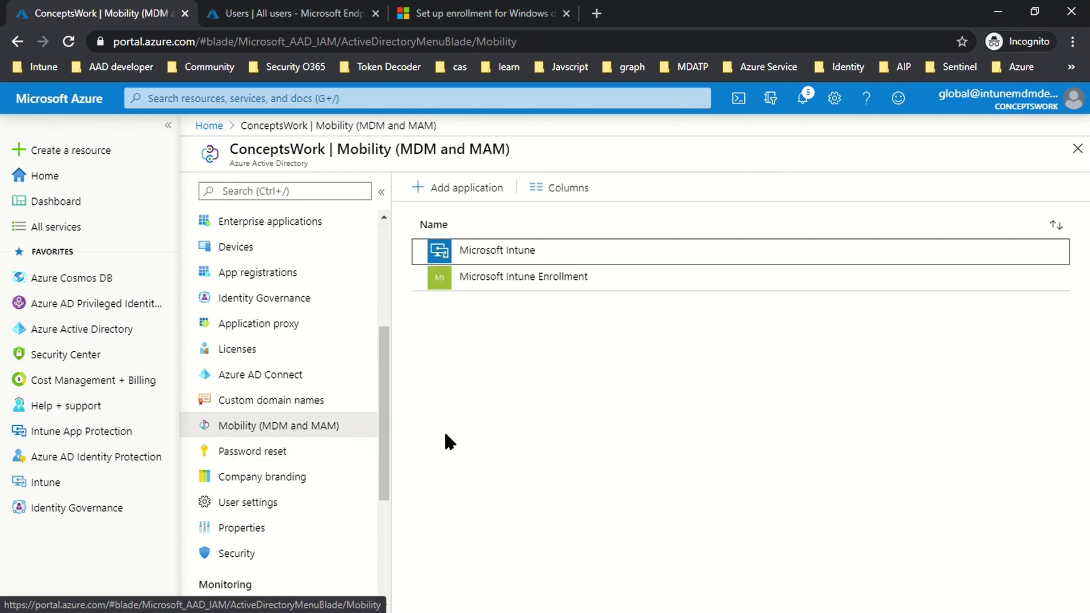
{"action": "left_click", "coordinate": [516, 262]}
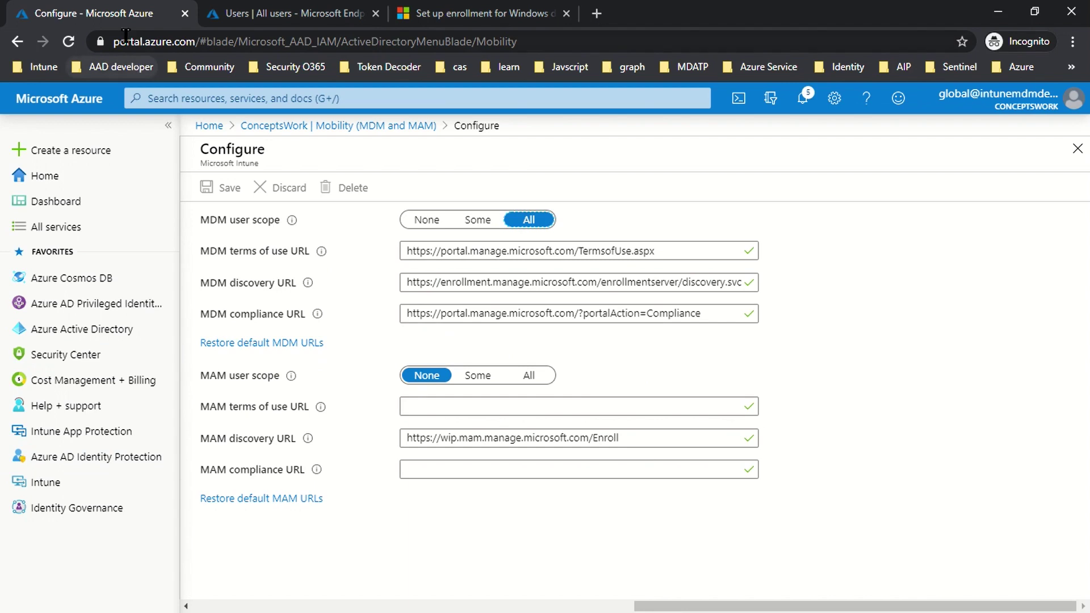
{"action": "left_click", "coordinate": [239, 19]}
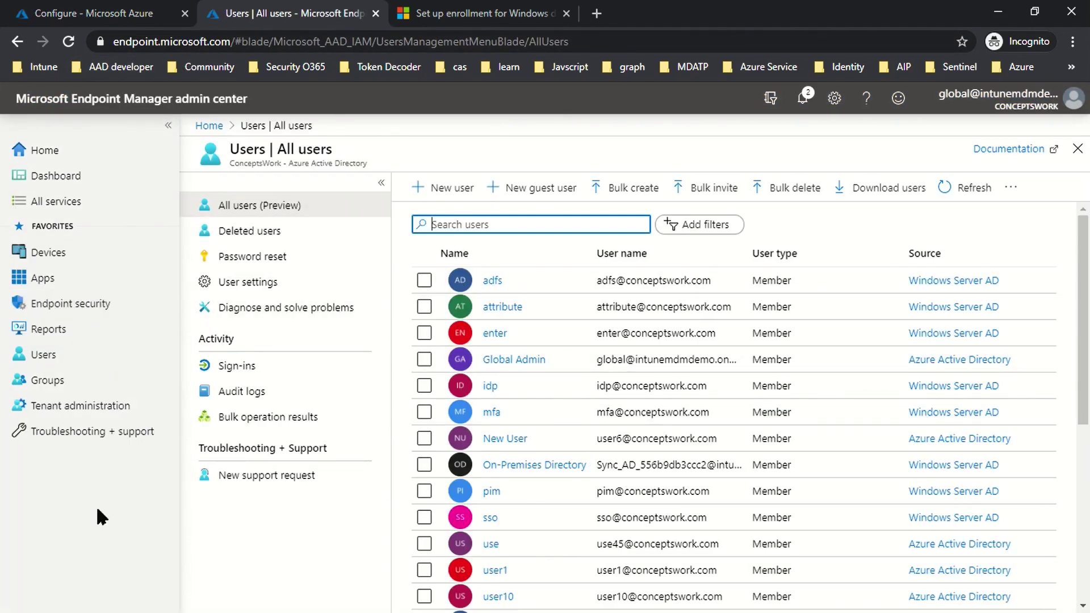
Open Windows automatic enrollment in Endpoint Manager, confirming MDM scope All and MAM scope None
{"action": "left_click", "coordinate": [48, 260]}
{"action": "left_click", "coordinate": [233, 339]}
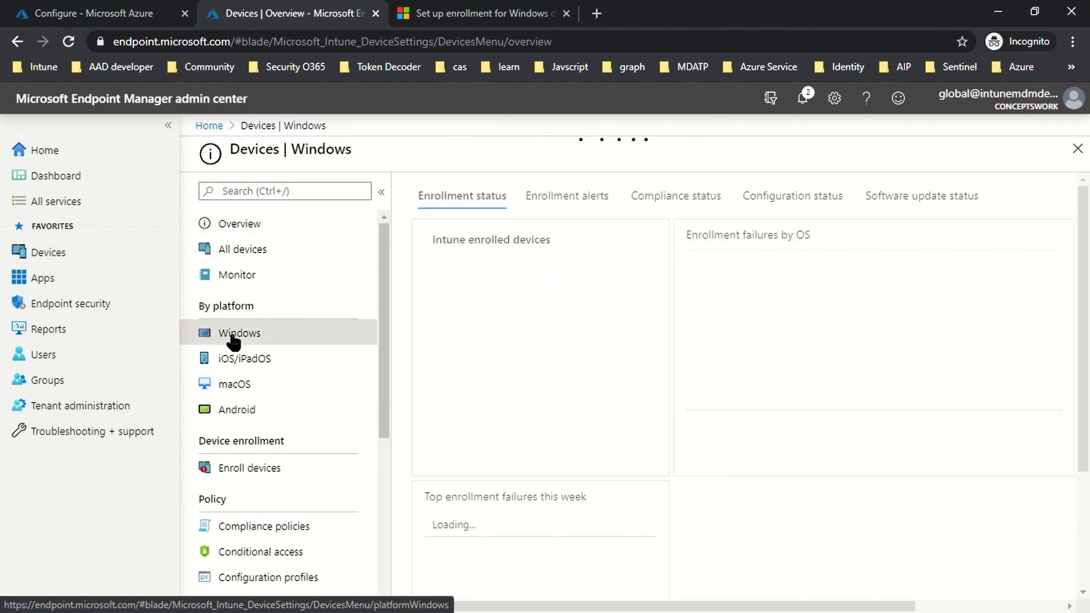
{"action": "left_click", "coordinate": [261, 255]}
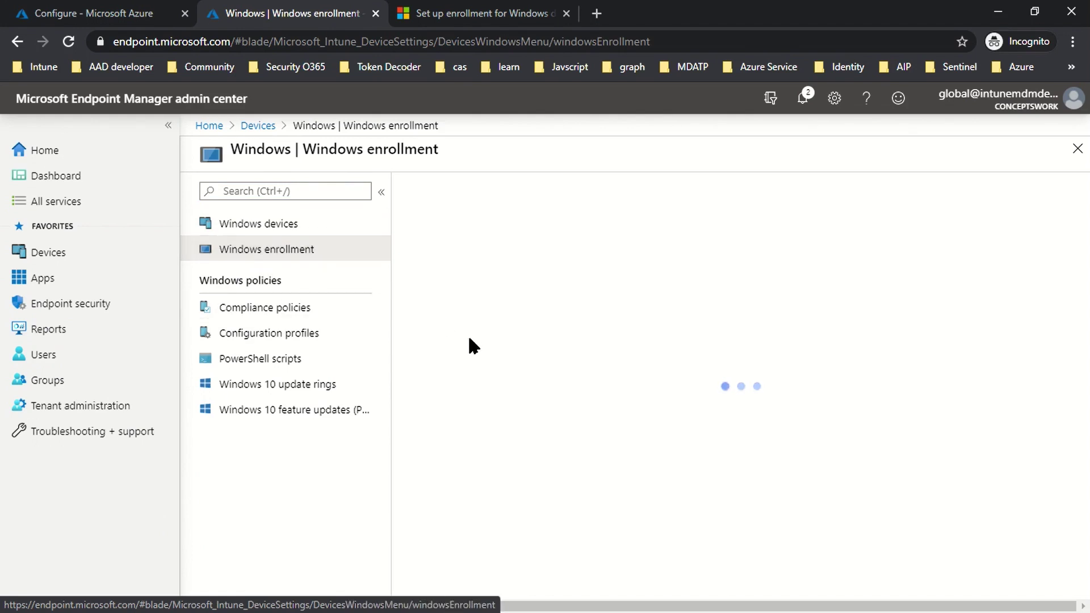
{"action": "left_click", "coordinate": [499, 296]}
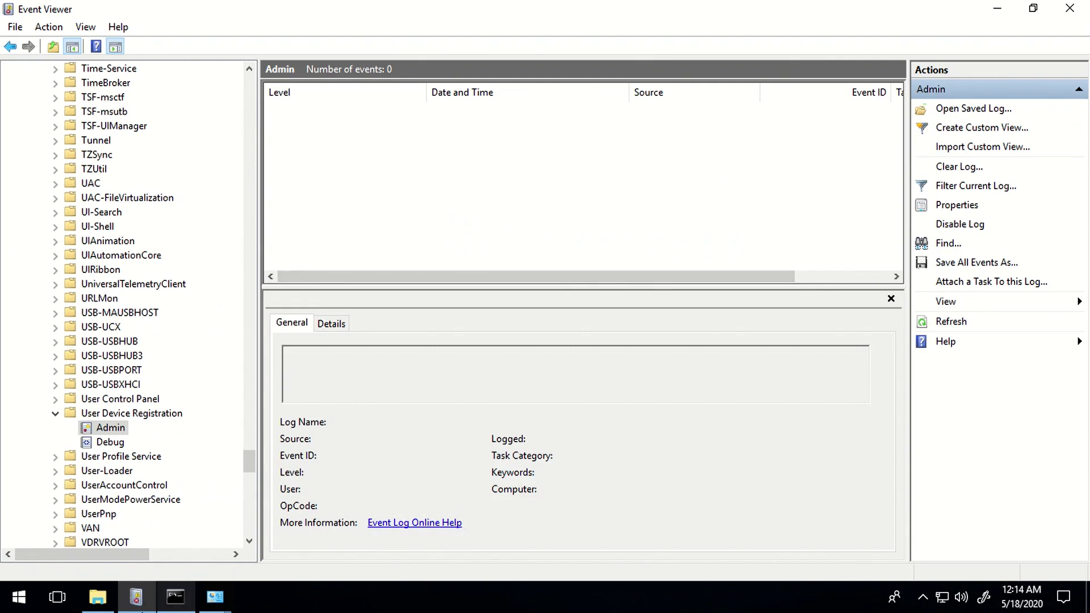
Launch Windows Settings from the Start menu
{"action": "left_click", "coordinate": [35, 606]}
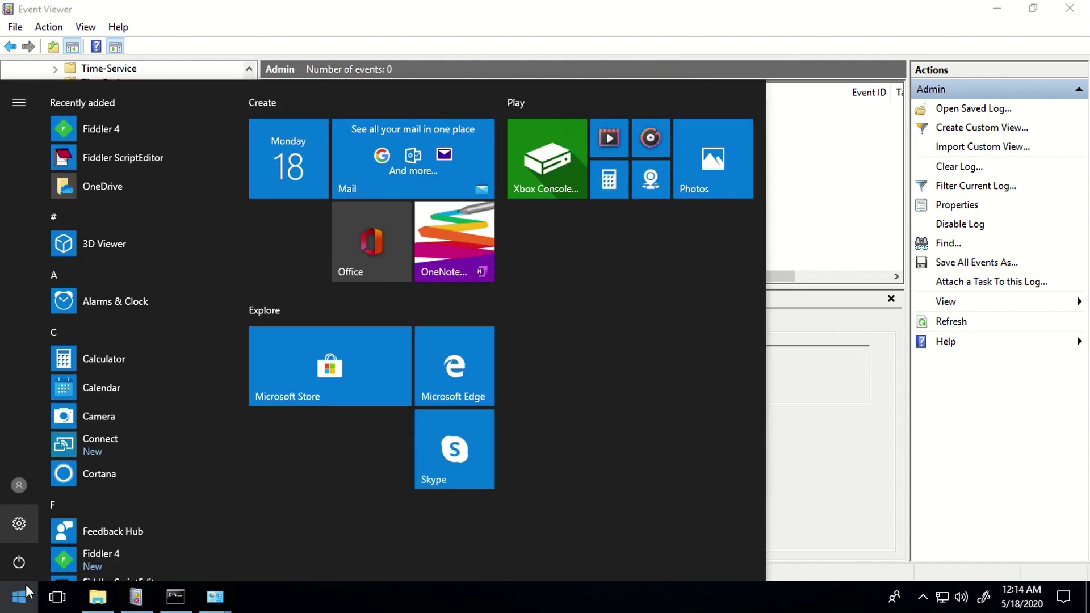
{"action": "left_click", "coordinate": [21, 523]}
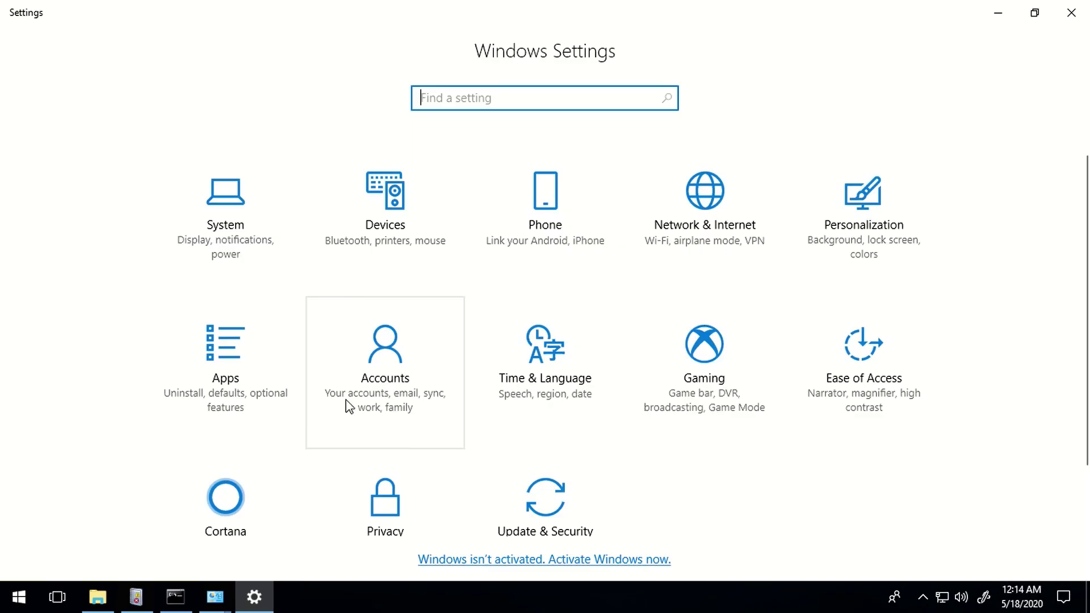
Start connecting a work or school account under Accounts > Access work or school
{"action": "left_click", "coordinate": [399, 379]}
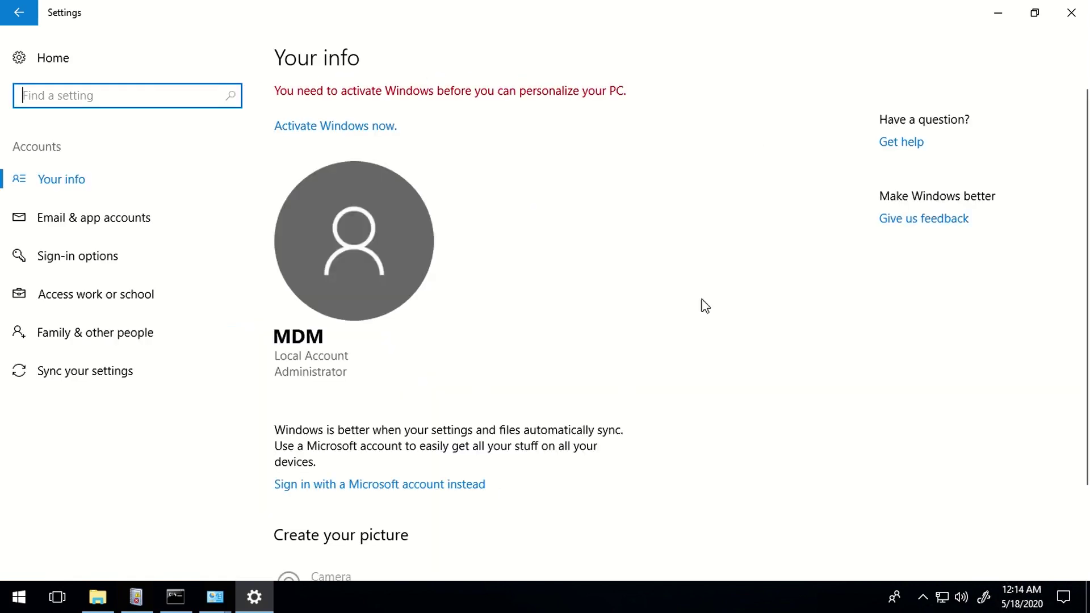
{"action": "left_click", "coordinate": [117, 308]}
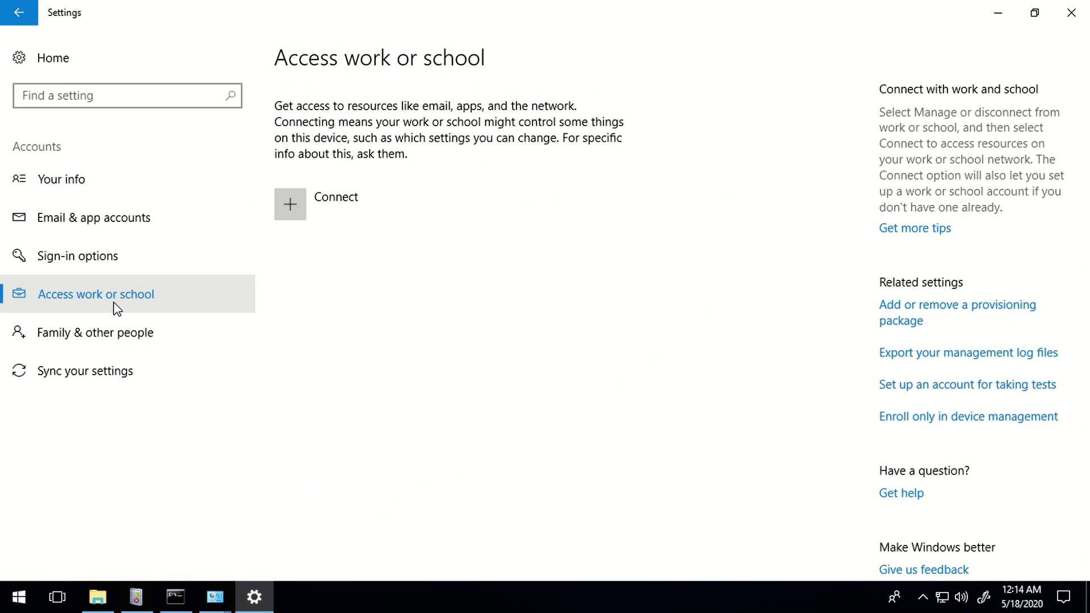
{"action": "left_click", "coordinate": [371, 213]}
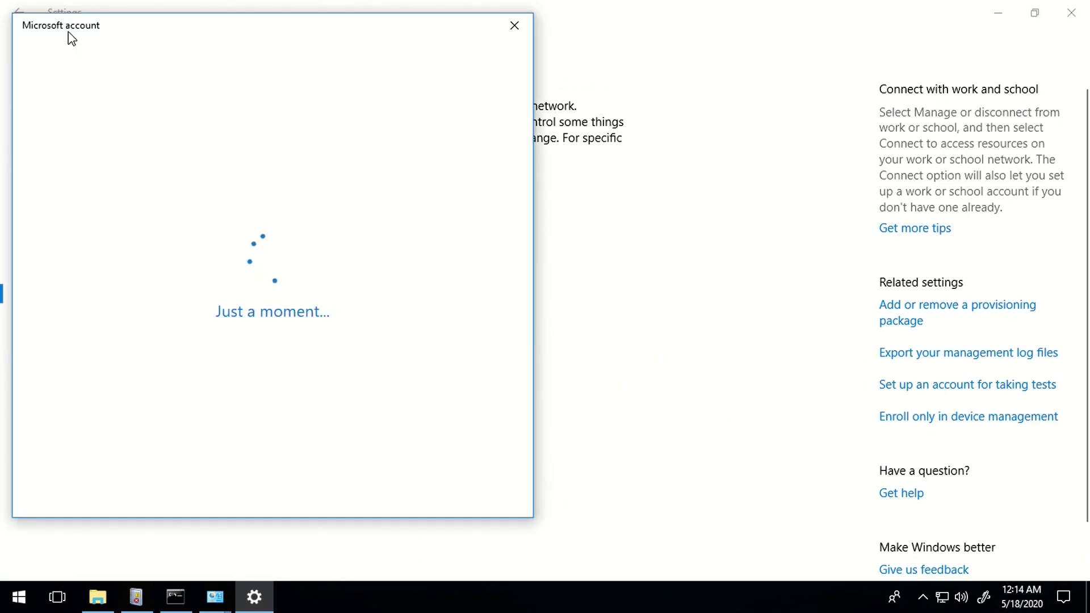
{"action": "left_click_drag", "start_coordinate": [71, 38], "coordinate": [236, 79]}
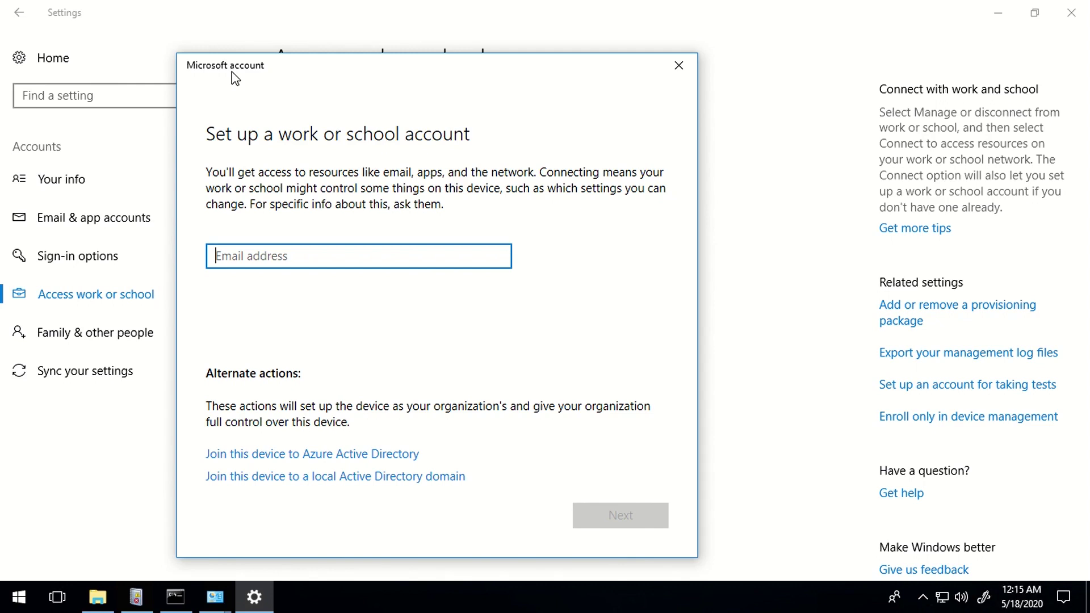
Join the PC to Azure AD by signing in with the conceptswork.com work account and confirming
{"action": "left_click", "coordinate": [415, 392]}
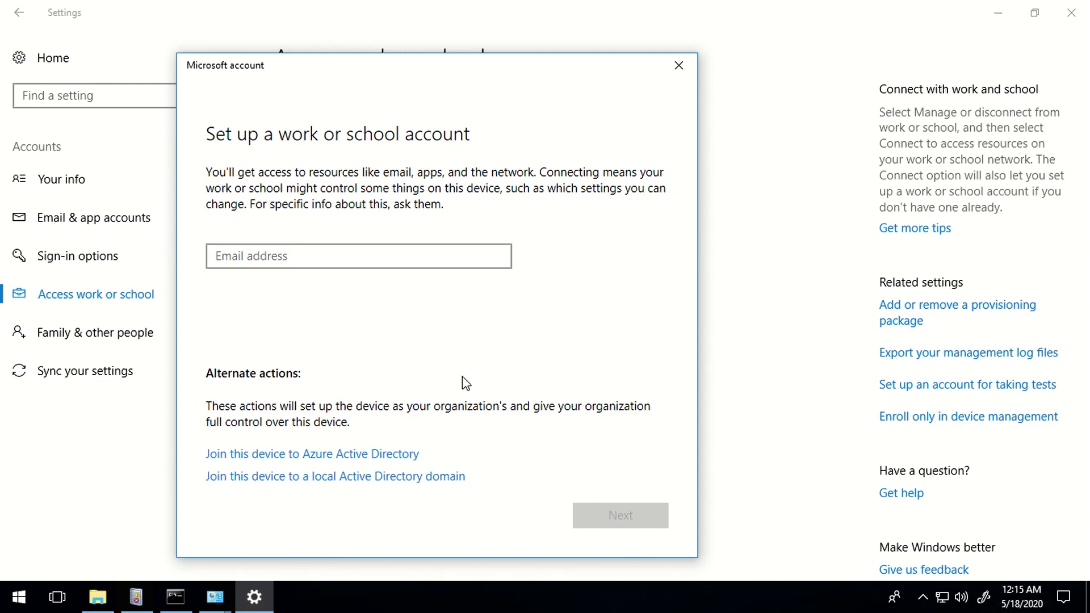
{"action": "left_click", "coordinate": [316, 454]}
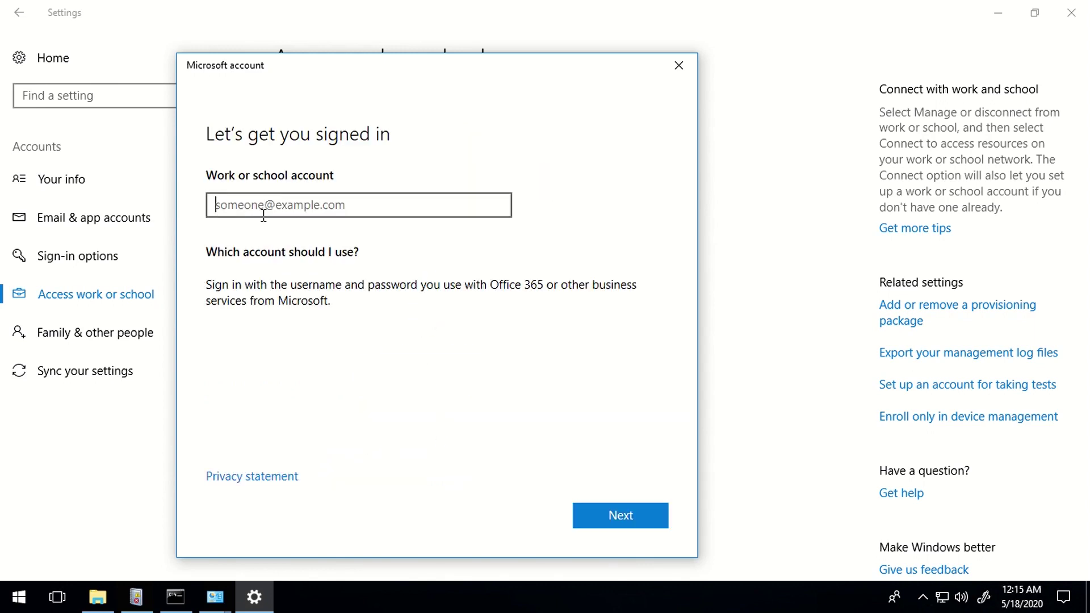
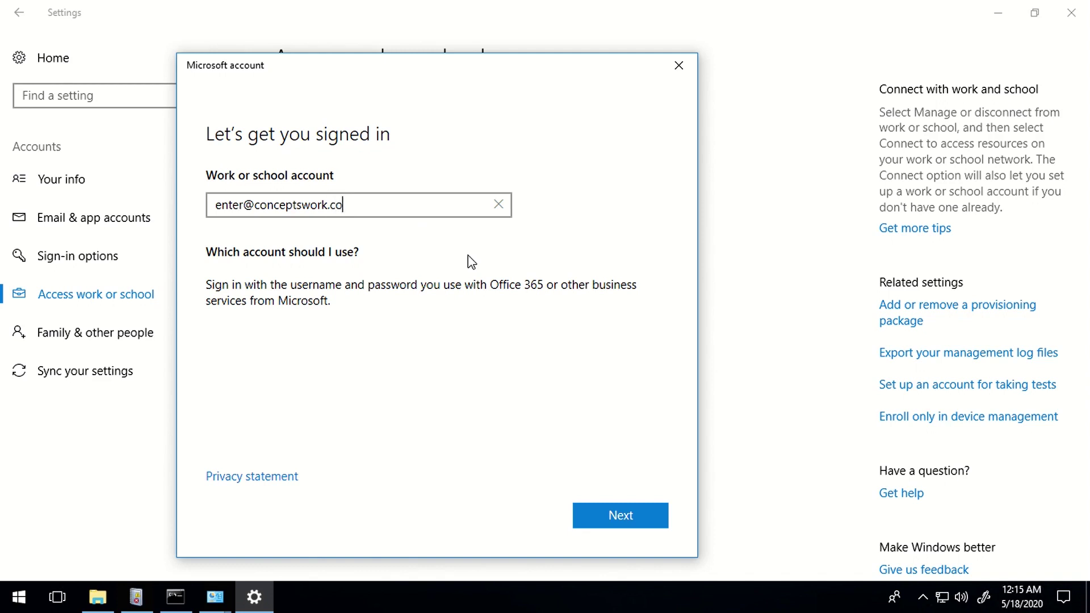
{"action": "left_click", "coordinate": [641, 514]}
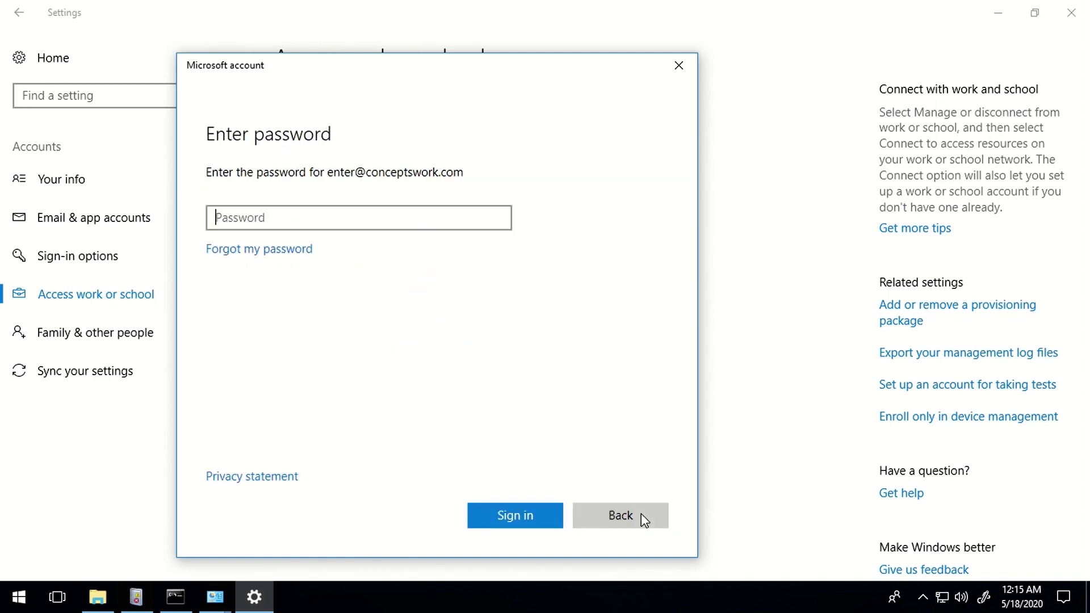
{"action": "type", "text": "********"}
{"action": "left_click", "coordinate": [516, 511]}
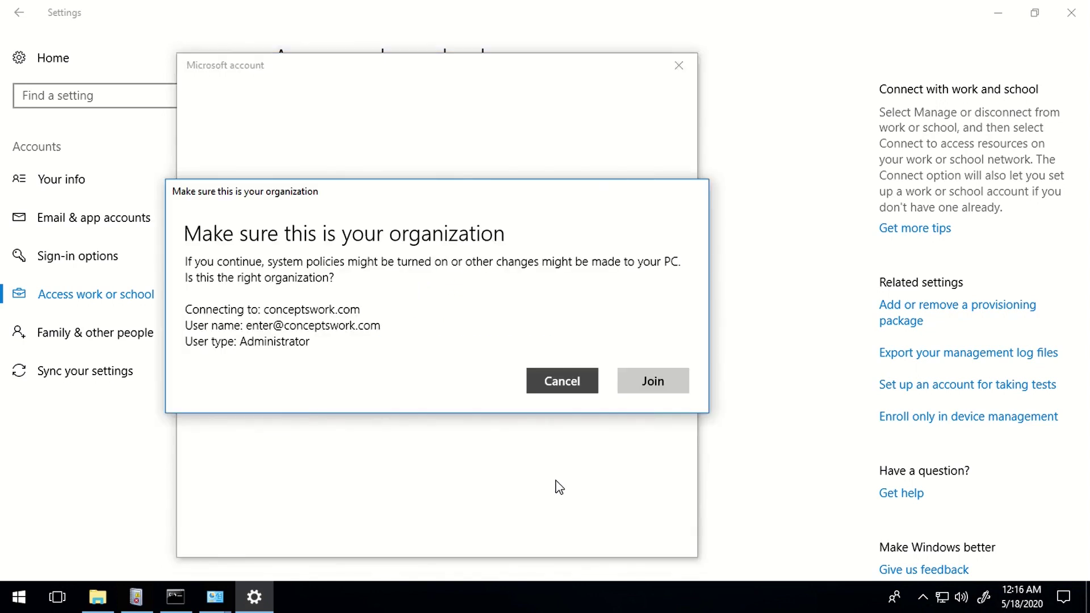
{"action": "left_click", "coordinate": [645, 392]}
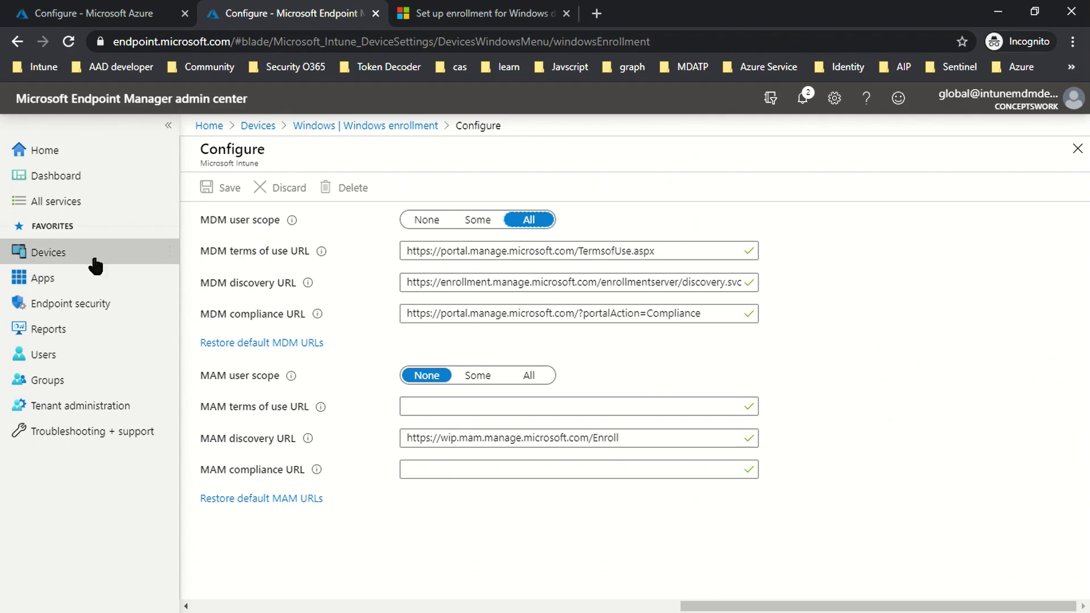
Open Azure Active Directory's All devices list to find byod-windows listed as Azure AD joined
{"action": "left_click", "coordinate": [96, 263]}
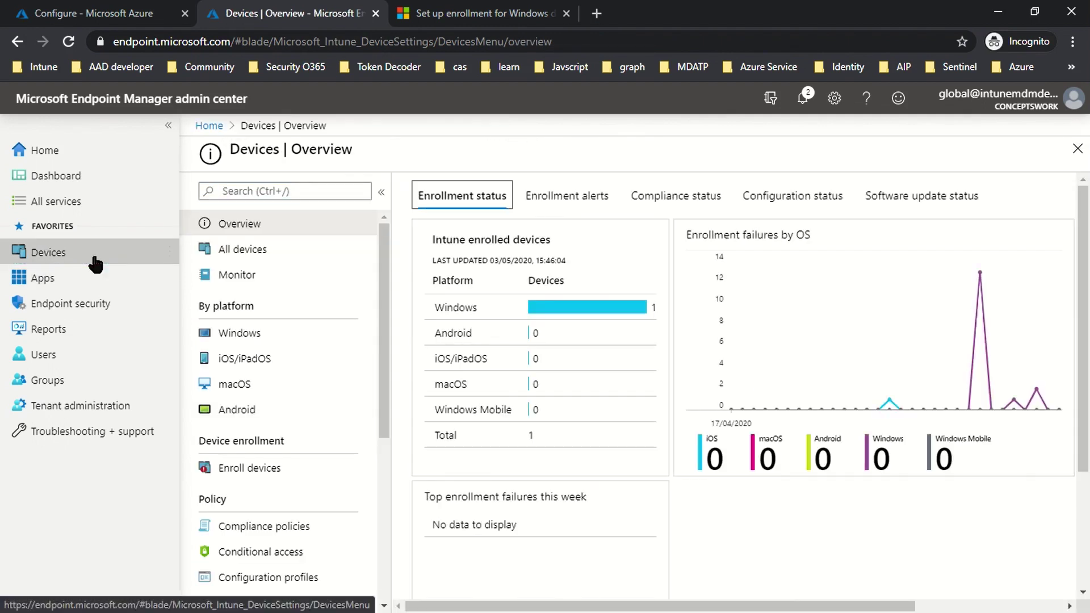
{"action": "key", "text": "ctrl+1"}
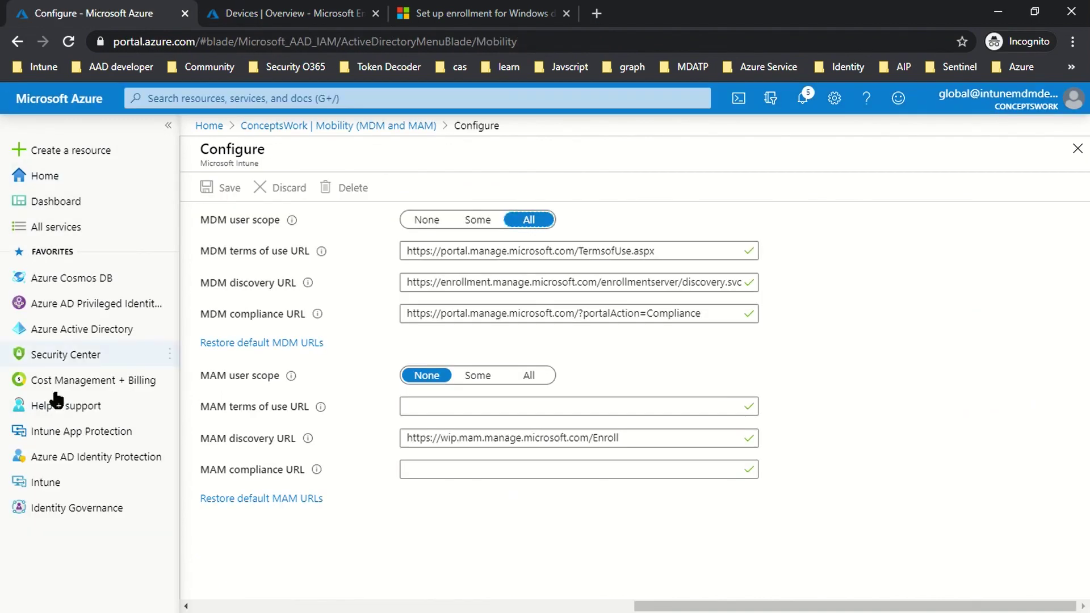
{"action": "left_click", "coordinate": [1077, 148]}
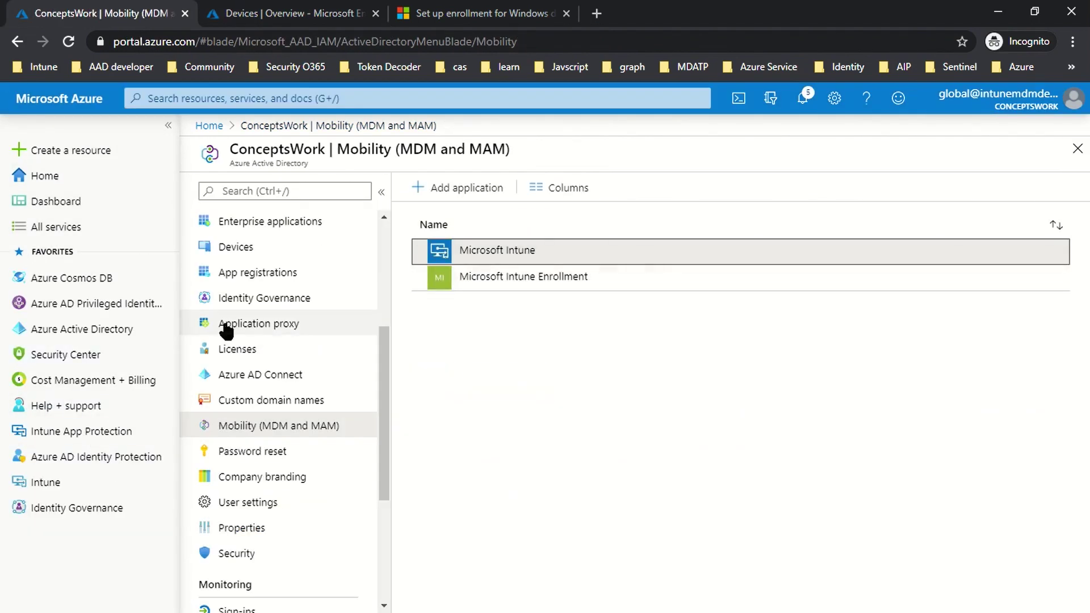
{"action": "left_click", "coordinate": [65, 325]}
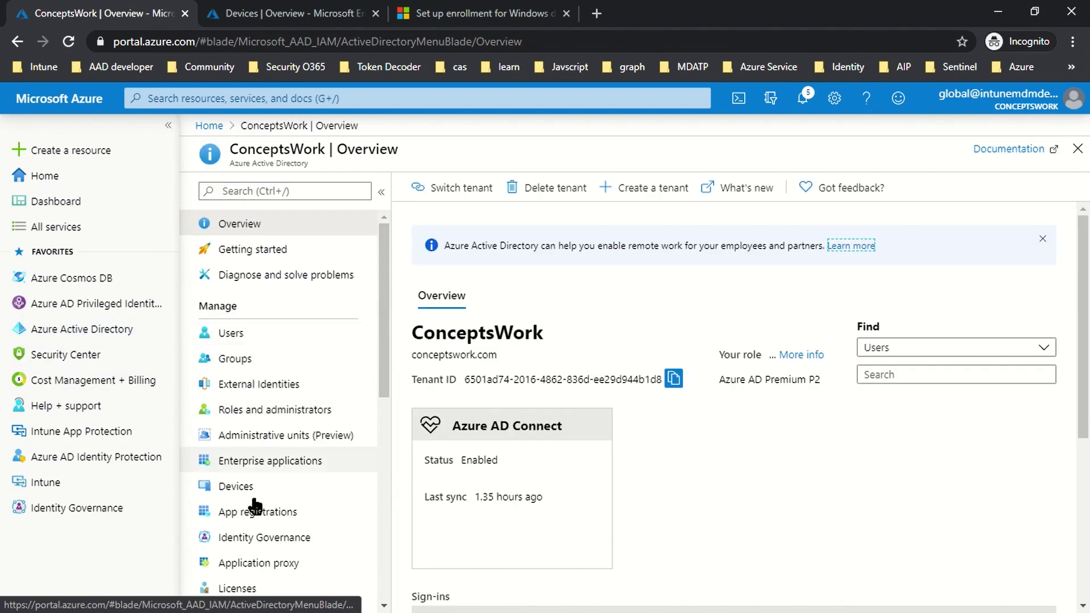
{"action": "left_click", "coordinate": [252, 486]}
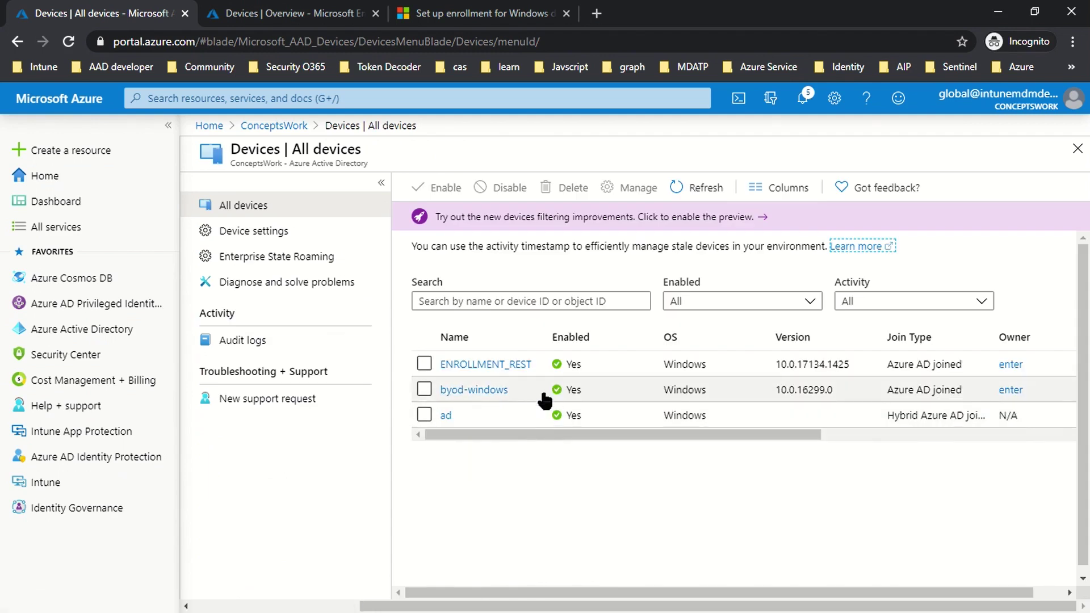
Scroll the Azure AD devices table right to show byod-windows' MDM (None) and Compliant columns
{"action": "left_click_drag", "start_coordinate": [687, 434], "coordinate": [779, 437]}
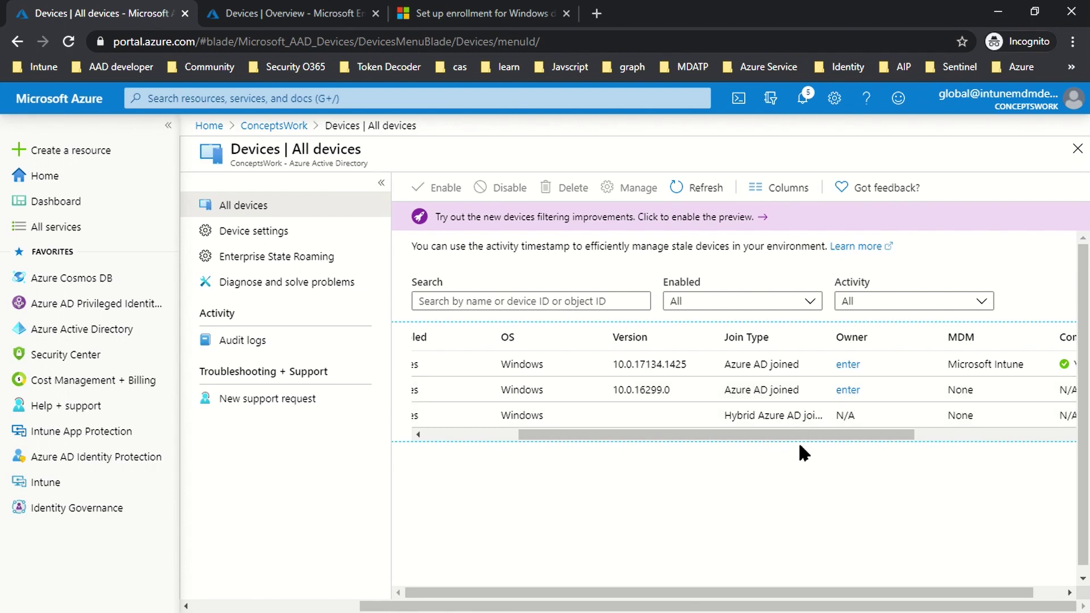
{"action": "left_click_drag", "start_coordinate": [790, 434], "coordinate": [839, 435]}
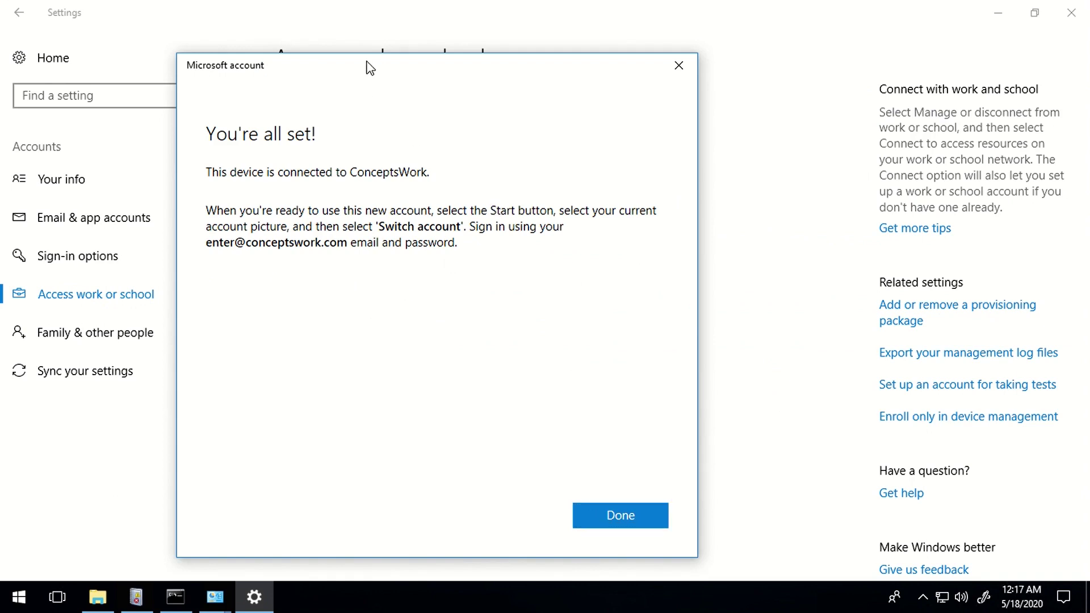
Move aside and dismiss the 'You're all set!' join confirmation dialog
{"action": "left_click_drag", "start_coordinate": [365, 66], "coordinate": [415, 55]}
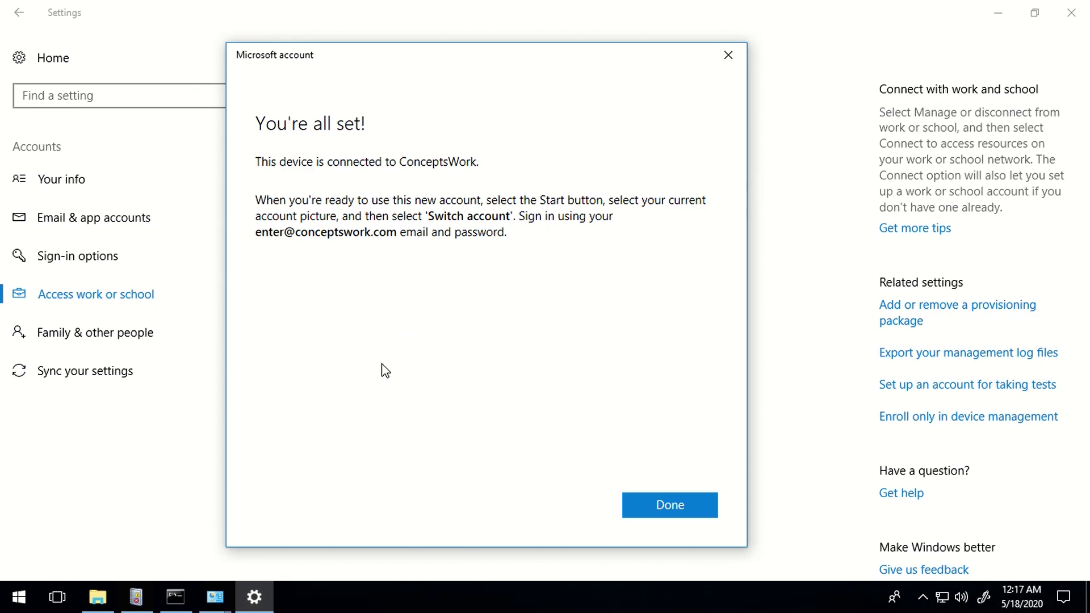
{"action": "left_click", "coordinate": [655, 503]}
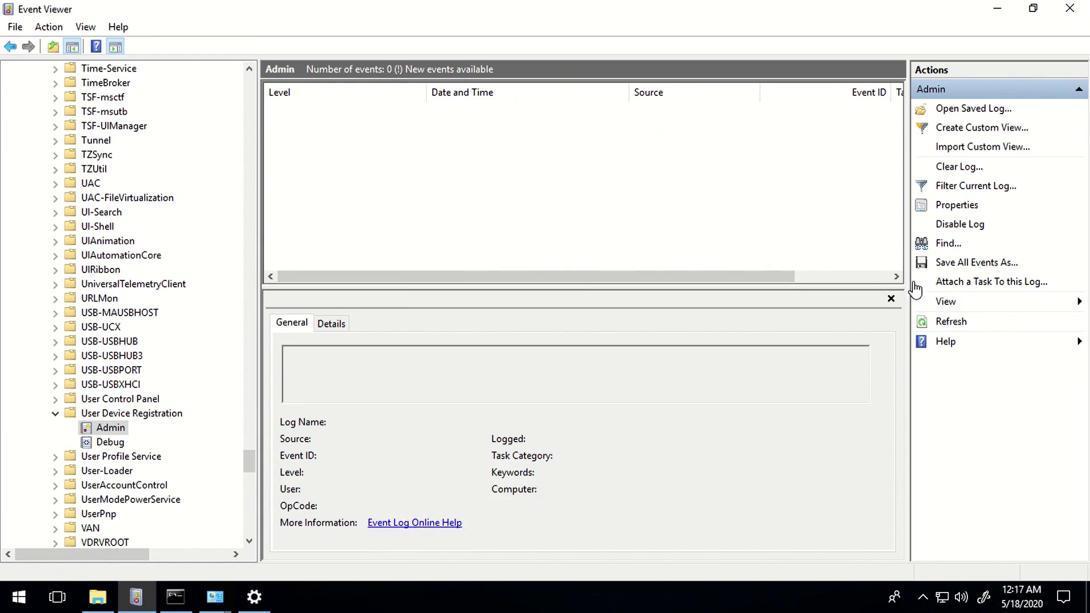
Refresh the User Device Registration Admin log and view Event 100's discovery-succeeded details
{"action": "left_click", "coordinate": [952, 322]}
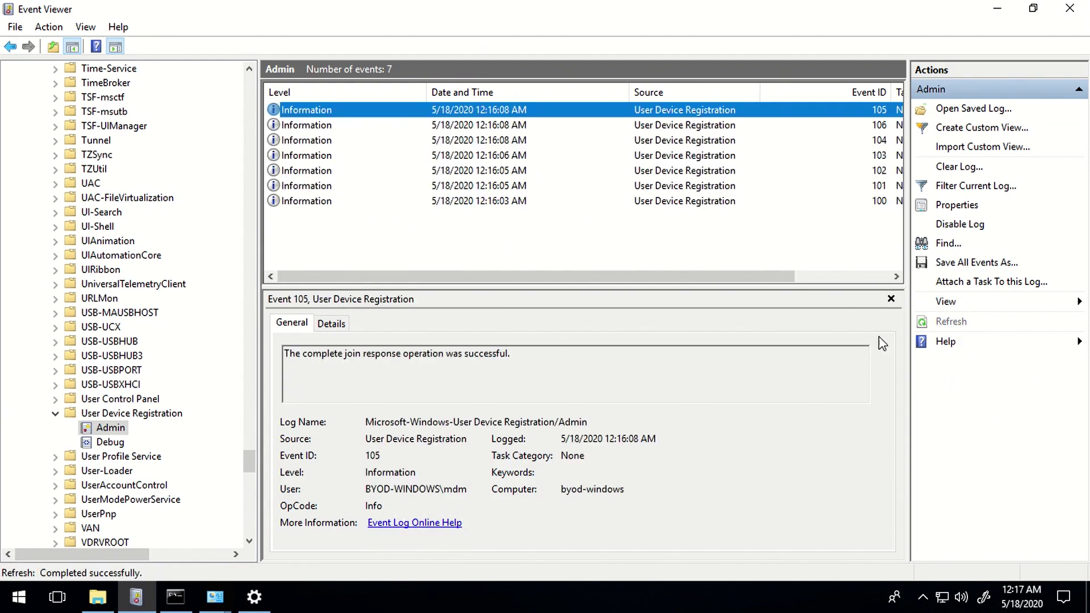
{"action": "left_click", "coordinate": [605, 220]}
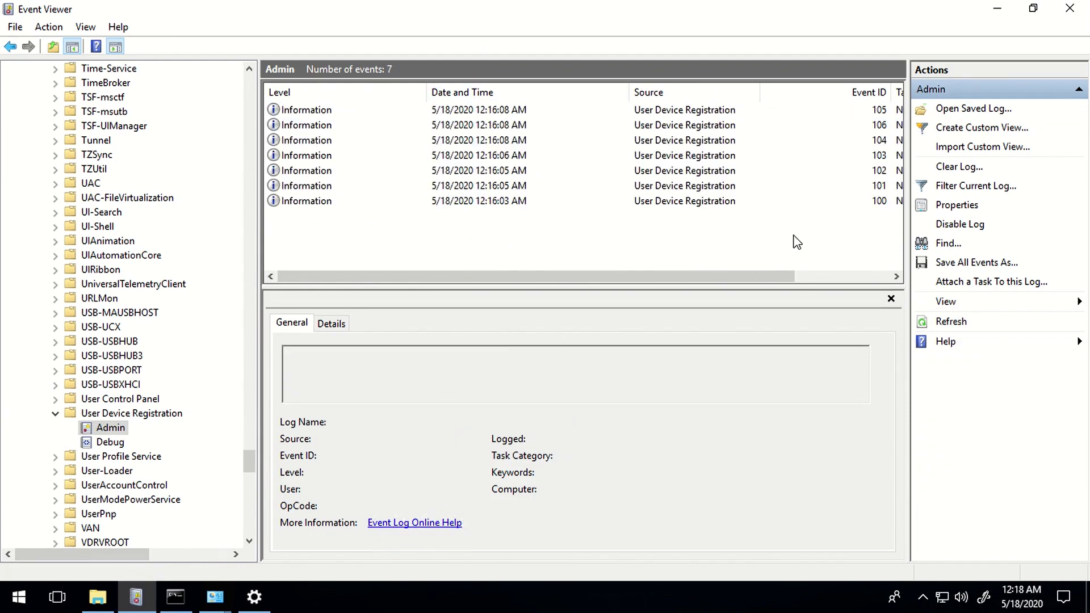
{"action": "left_click", "coordinate": [291, 205]}
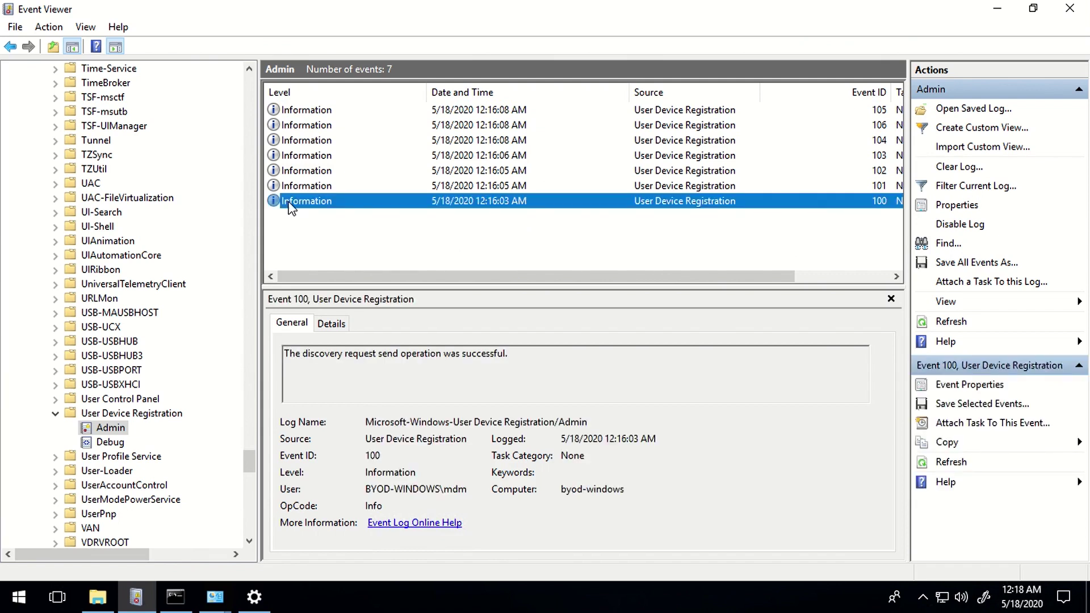
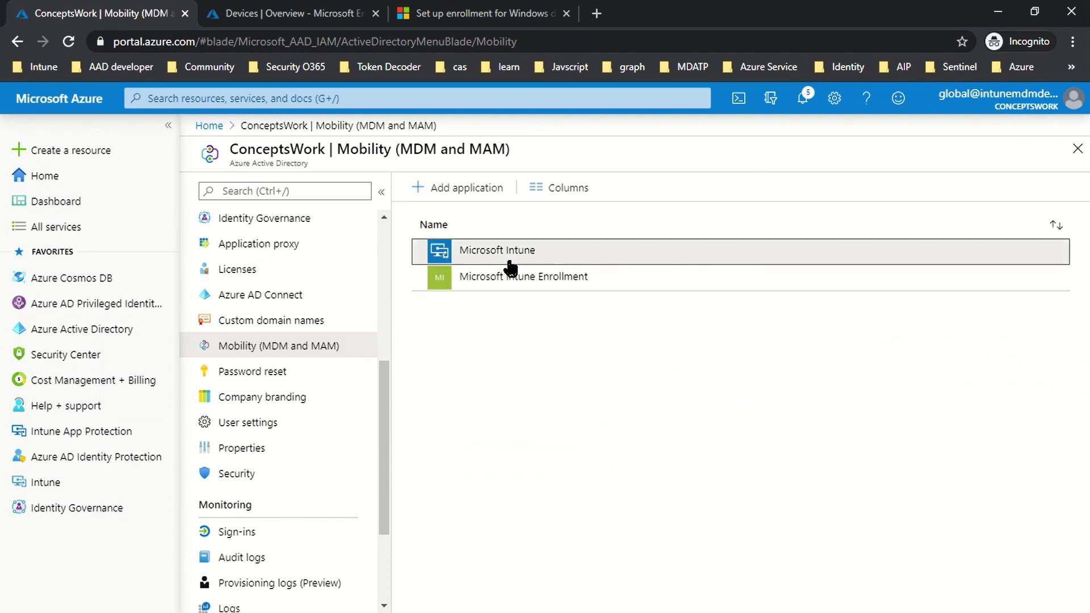
Open the Microsoft Intune MDM settings and copy the full MDM discovery URL
{"action": "left_click", "coordinate": [508, 254]}
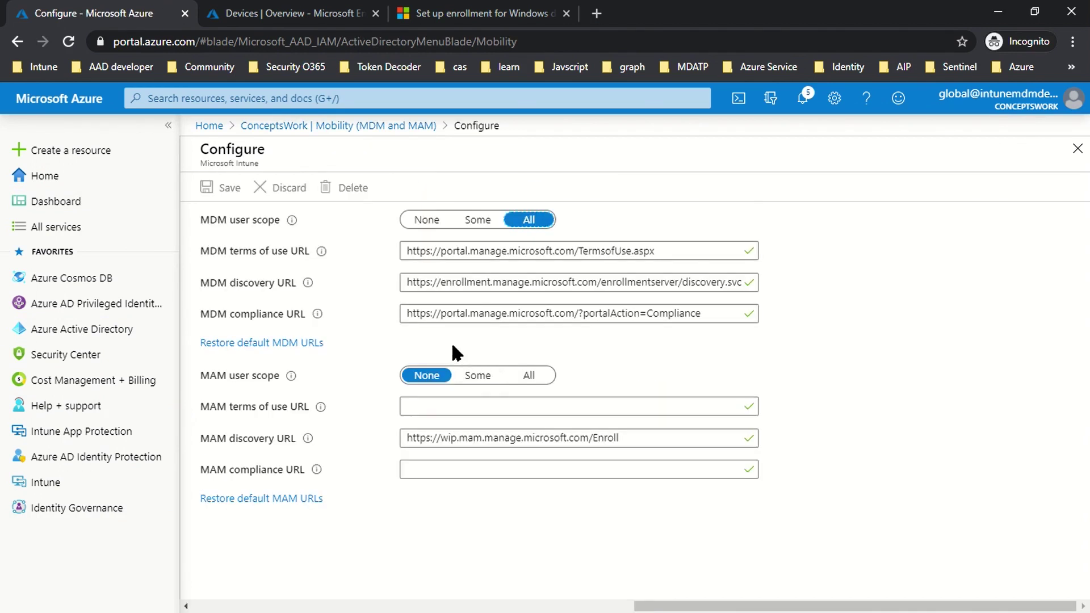
{"action": "left_click", "coordinate": [619, 283]}
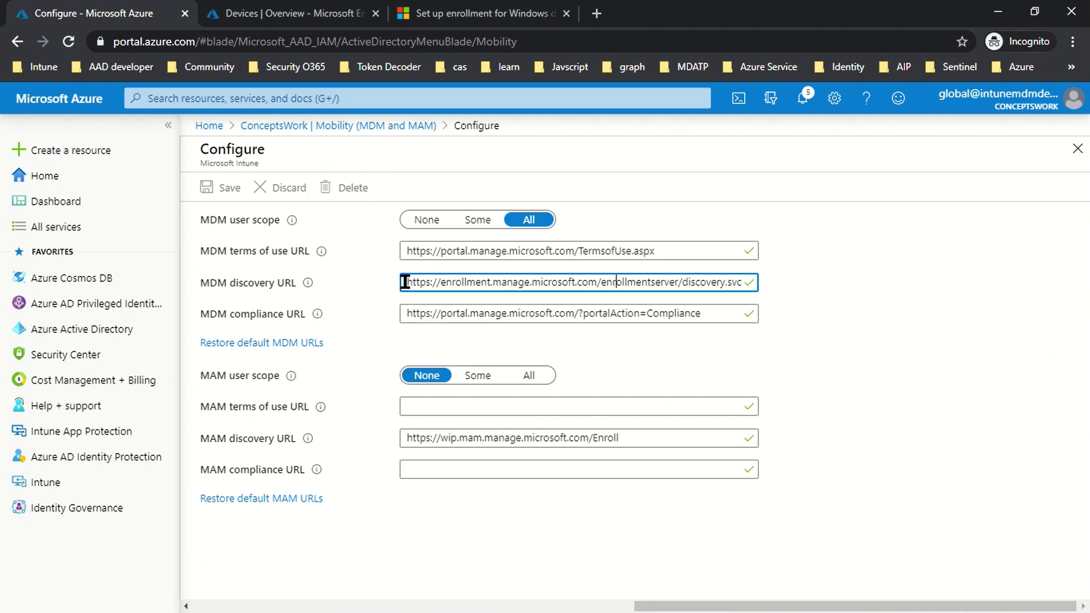
{"action": "left_click_drag", "start_coordinate": [400, 284], "coordinate": [888, 314]}
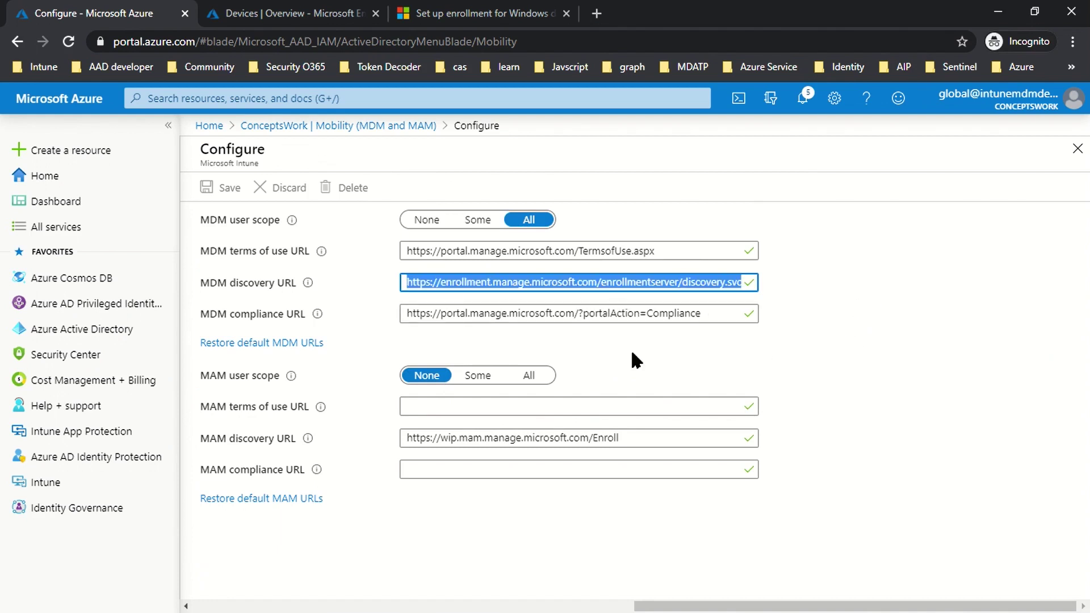
{"action": "key", "text": "alt+Tab"}
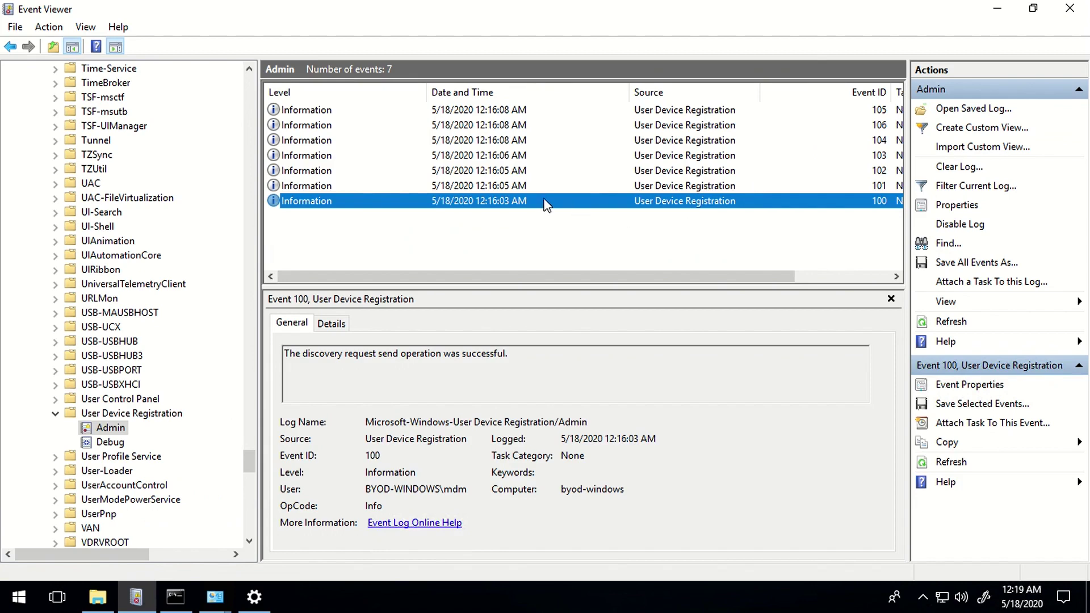
Copy Event 101's full description from its widened properties window into a new Notepad++ tab
{"action": "left_click", "coordinate": [515, 190]}
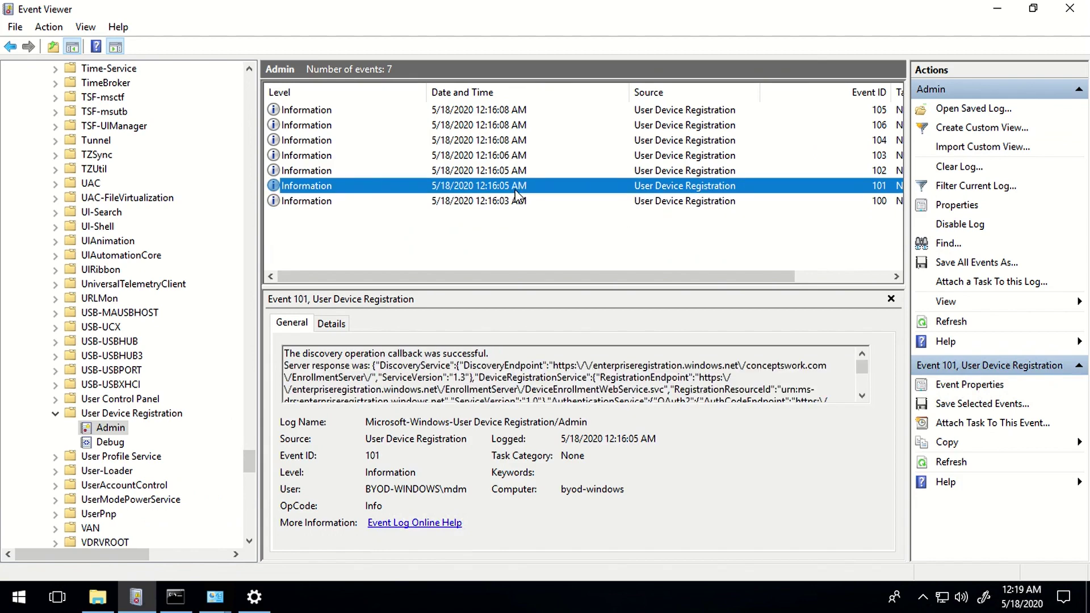
{"action": "double_click", "coordinate": [372, 189]}
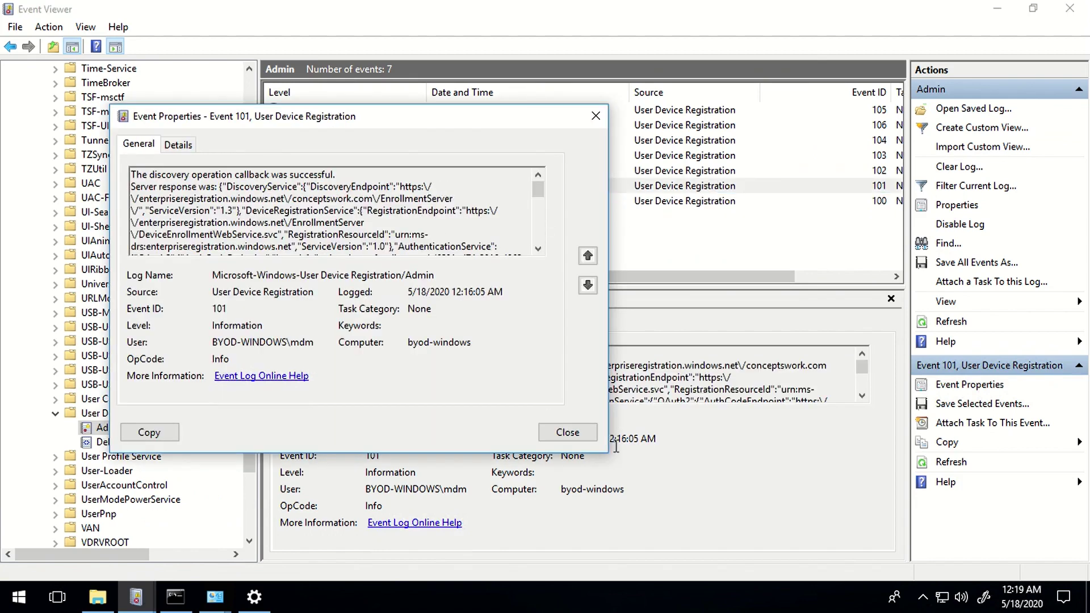
{"action": "left_click_drag", "start_coordinate": [608, 456], "coordinate": [877, 454]}
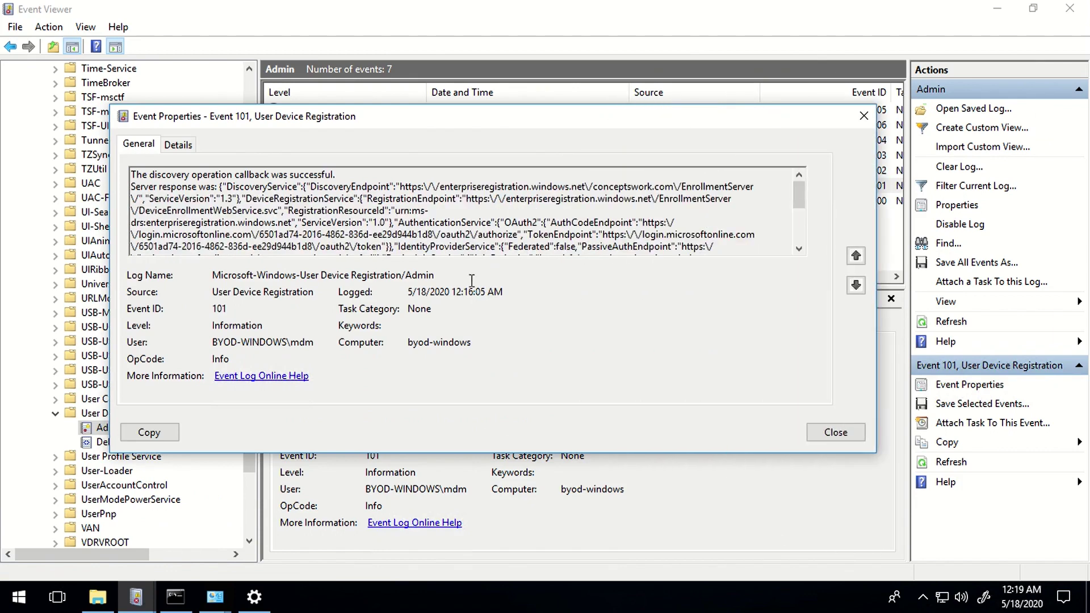
{"action": "key", "text": "ctrl+a"}
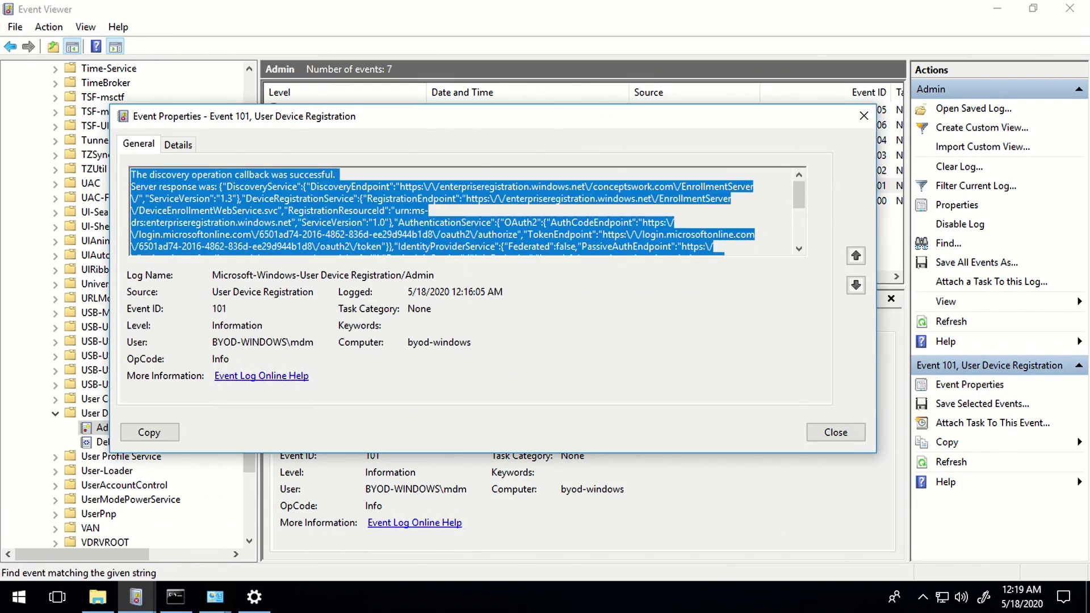
{"action": "scroll", "coordinate": [465, 210], "scroll_direction": "down", "scroll_amount": 5}
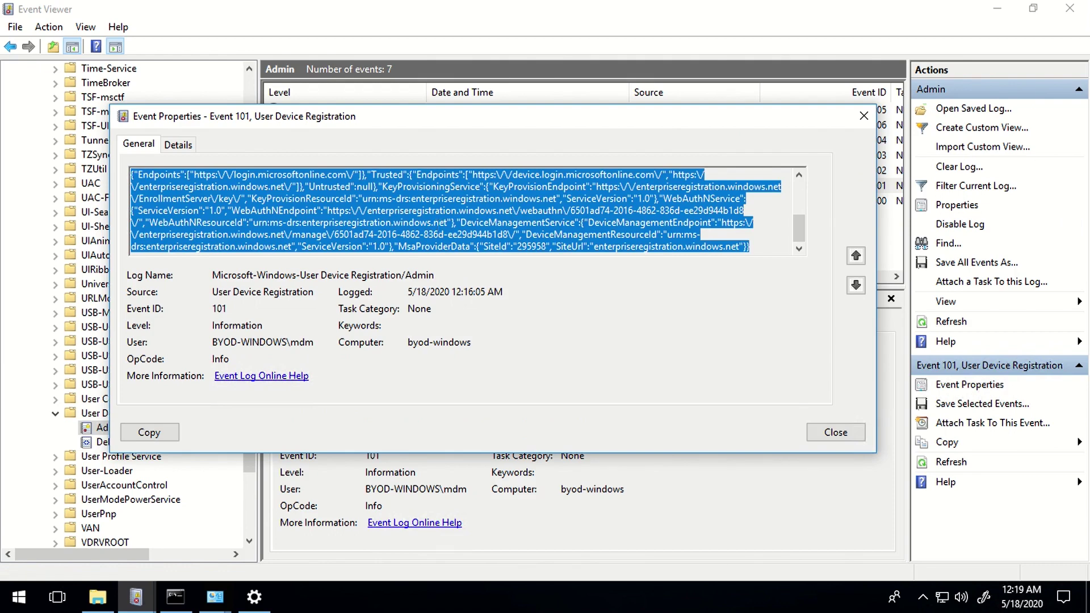
{"action": "key", "text": "ctrl+c"}
{"action": "key", "text": "alt+Tab"}
{"action": "key", "text": "ctrl+v"}
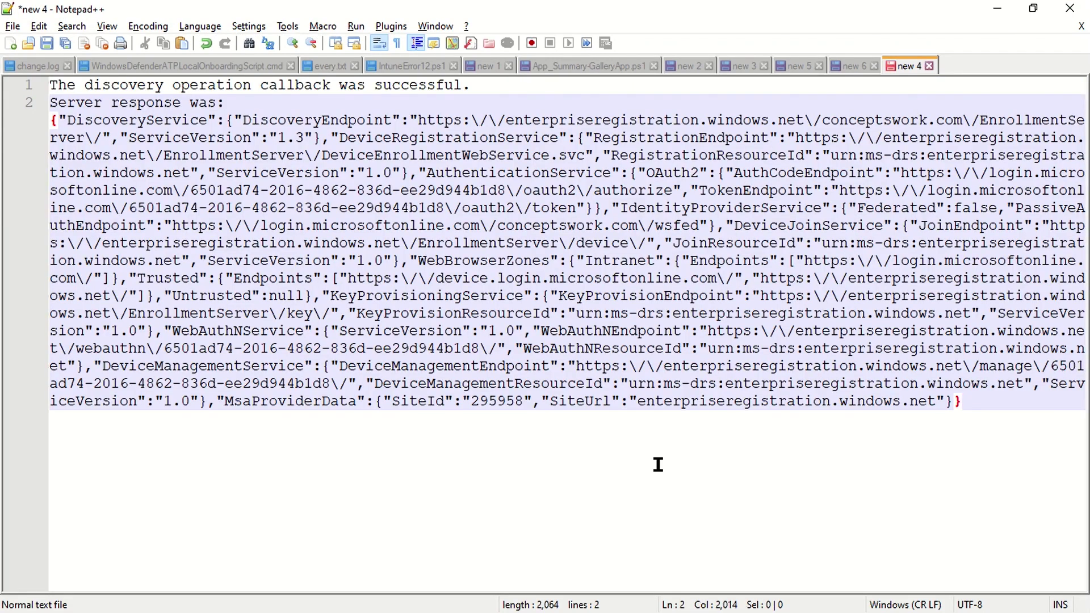
Replace every escaped \/ with a plain / in the pasted response
{"action": "key", "text": "alt+Tab"}
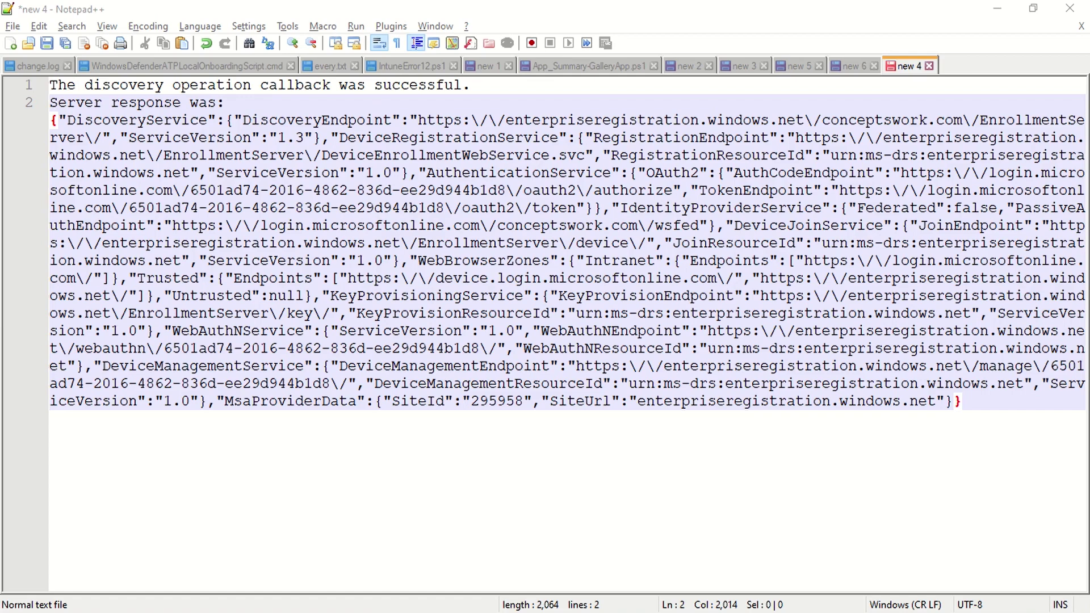
{"action": "key", "text": "alt+a"}
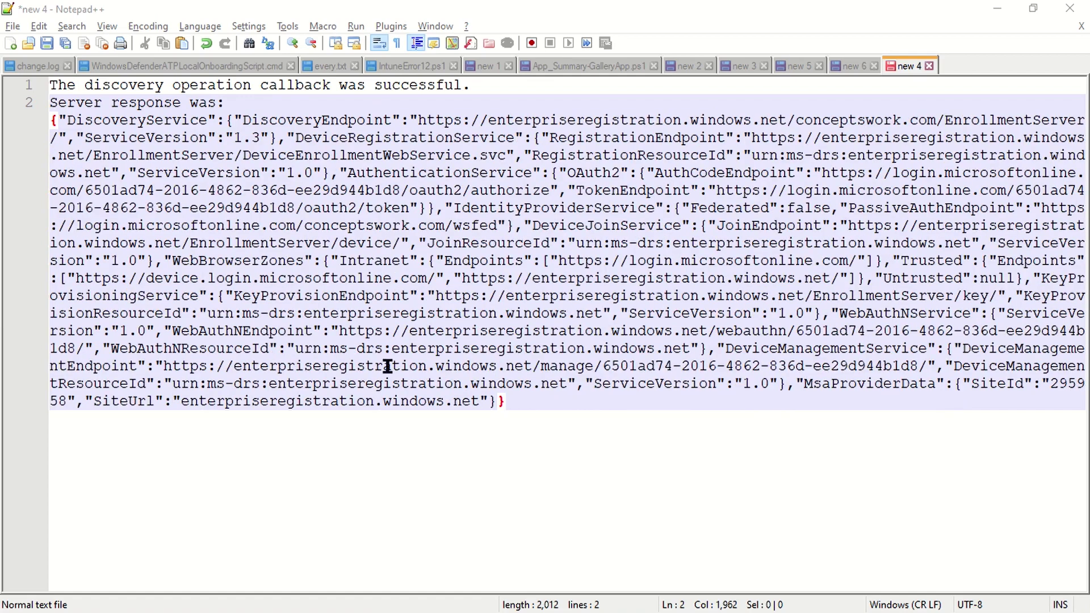
{"action": "left_click", "coordinate": [630, 484]}
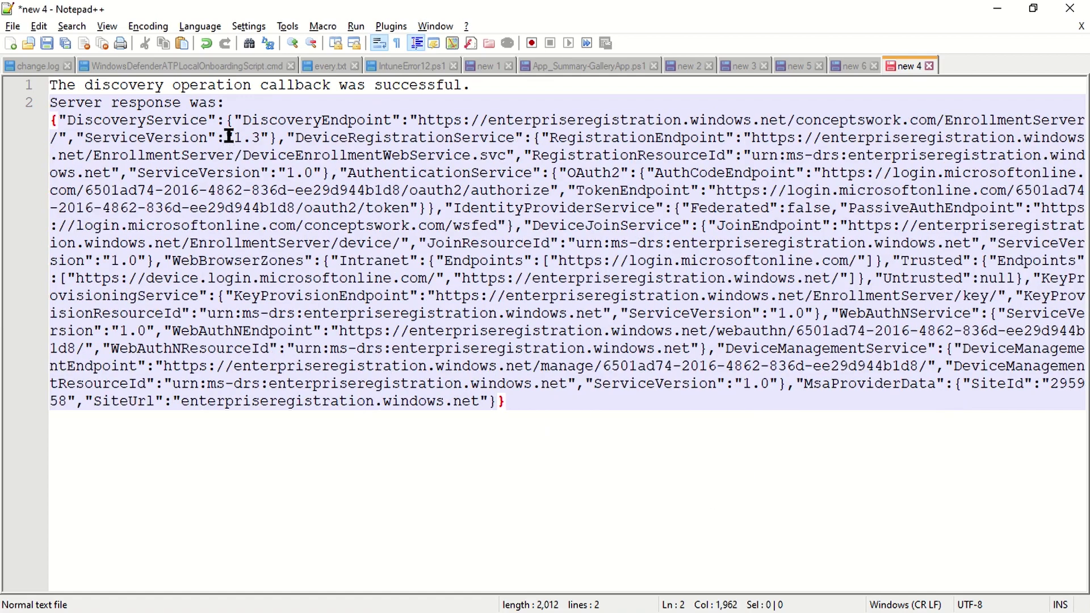
Split the DiscoveryService, DiscoveryEndpoint and ServiceVersion entries onto separate lines
{"action": "left_click", "coordinate": [232, 119]}
{"action": "key", "text": "Return"}
{"action": "key", "text": "Return"}
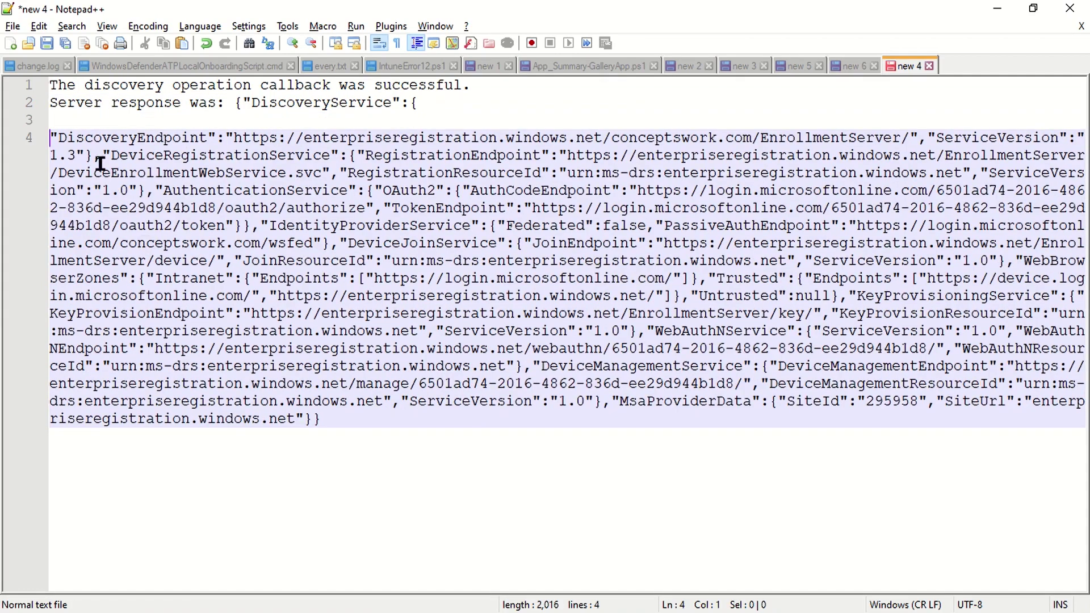
{"action": "left_click", "coordinate": [931, 138]}
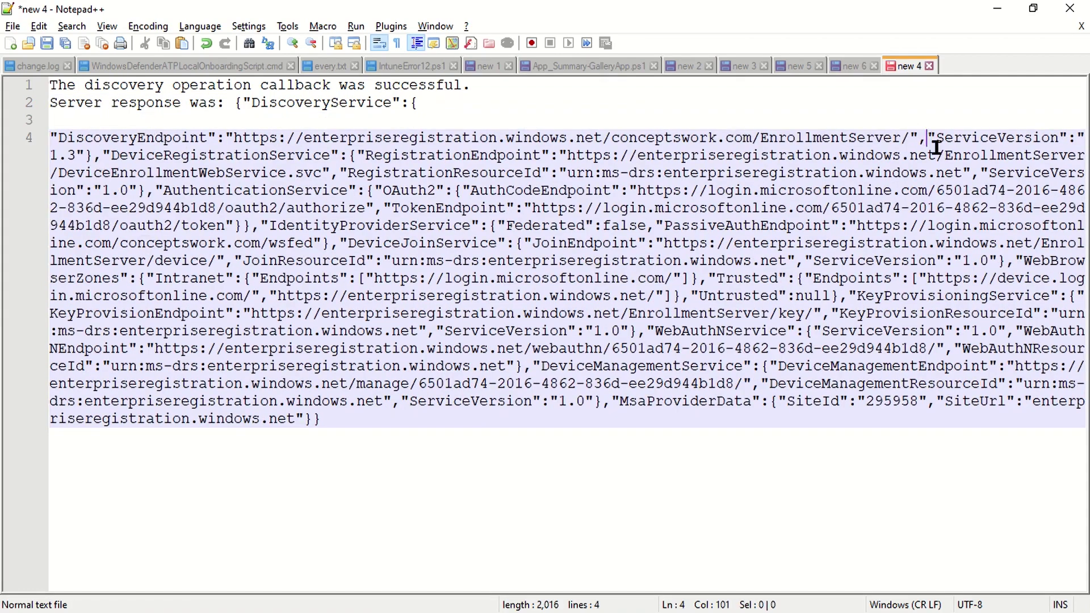
{"action": "key", "text": "Return"}
{"action": "key", "text": "Return"}
{"action": "key", "text": "Return"}
{"action": "key", "text": "Return"}
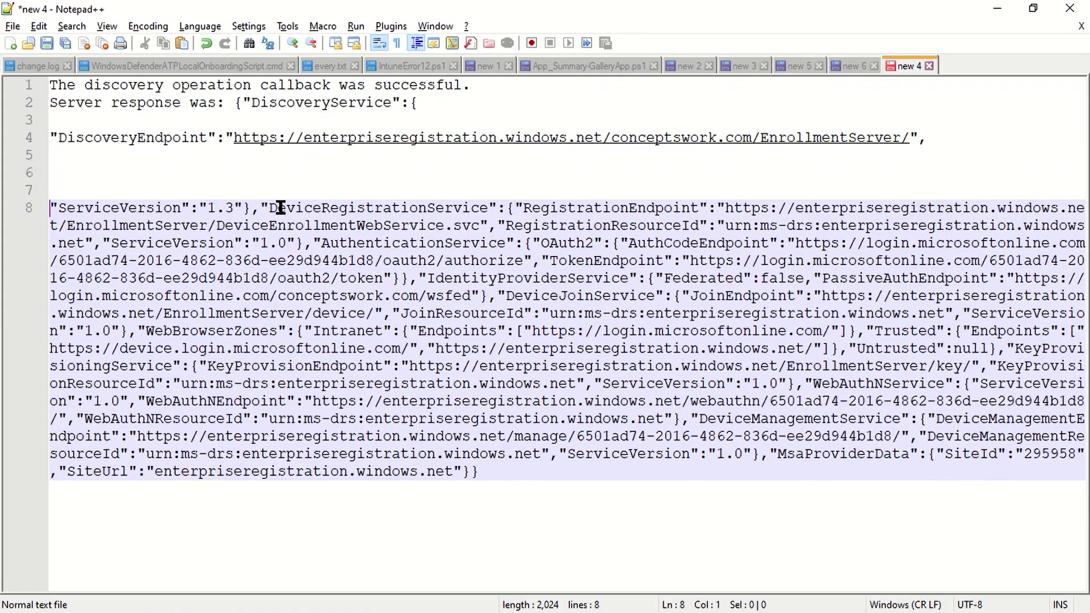
{"action": "left_click", "coordinate": [261, 208]}
{"action": "key", "text": "Return"}
{"action": "key", "text": "Return"}
{"action": "key", "text": "Return"}
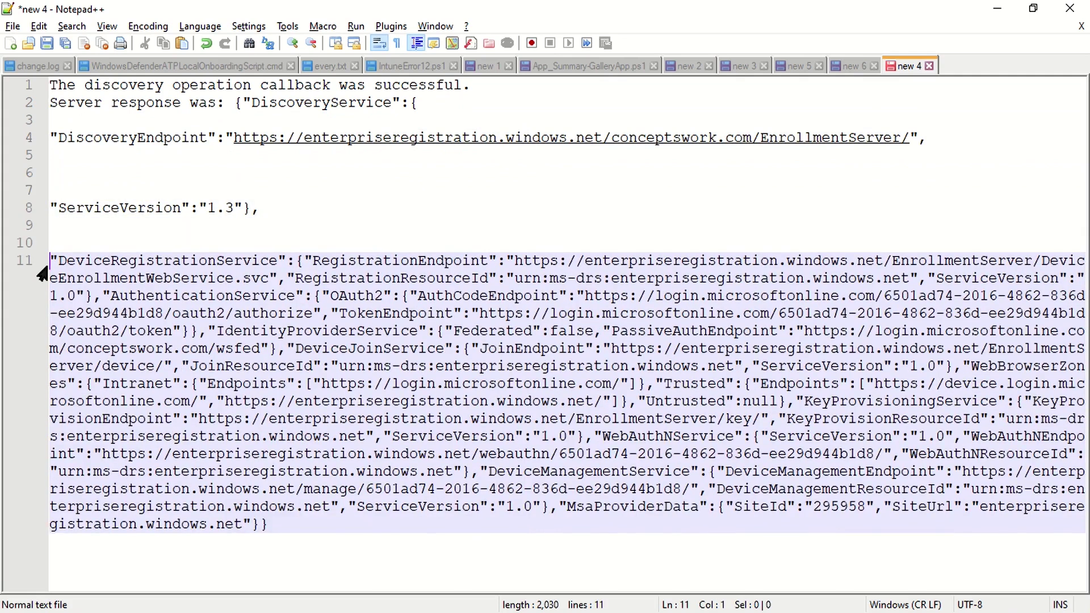
Highlight the DeviceRegistrationService entry, the OAuth2 endpoints and the remaining response text
{"action": "left_click_drag", "start_coordinate": [48, 260], "coordinate": [471, 267]}
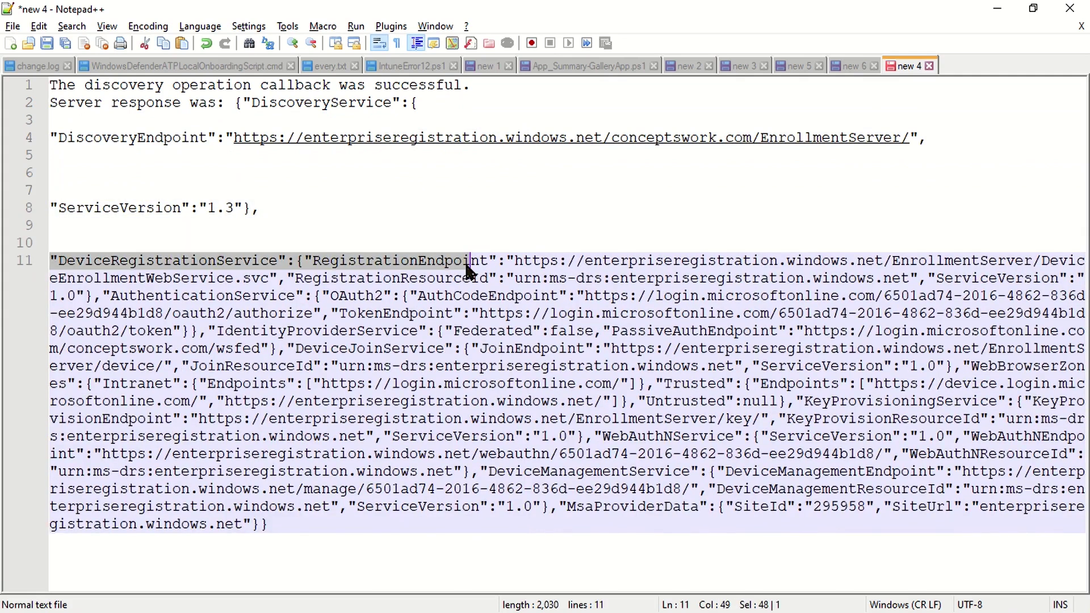
{"action": "left_click", "coordinate": [198, 401]}
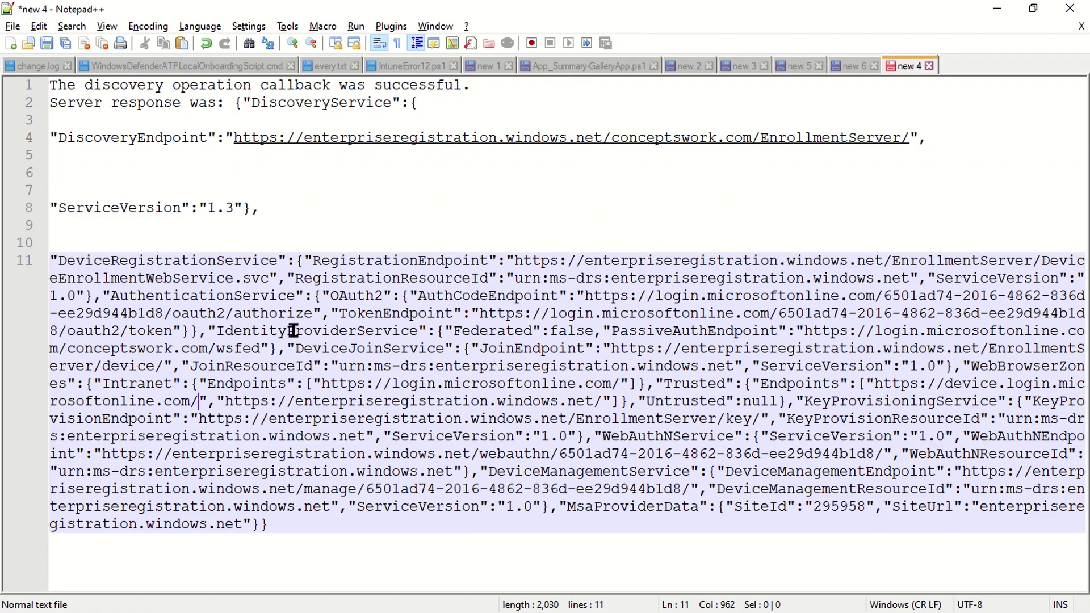
{"action": "left_click_drag", "start_coordinate": [305, 296], "coordinate": [401, 346]}
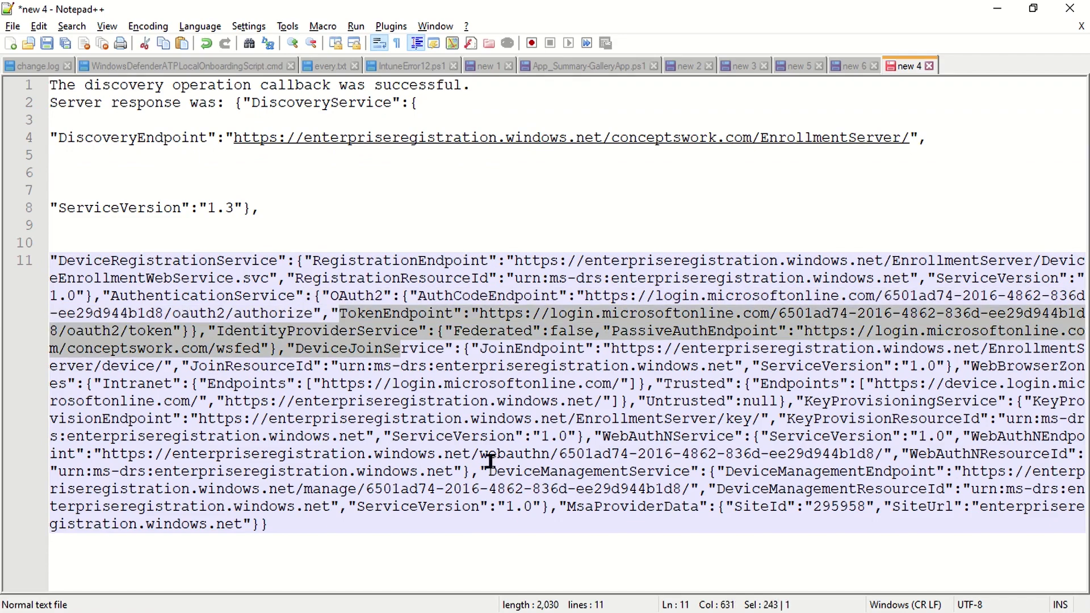
{"action": "left_click", "coordinate": [545, 453]}
{"action": "left_click_drag", "start_coordinate": [267, 524], "coordinate": [575, 278]}
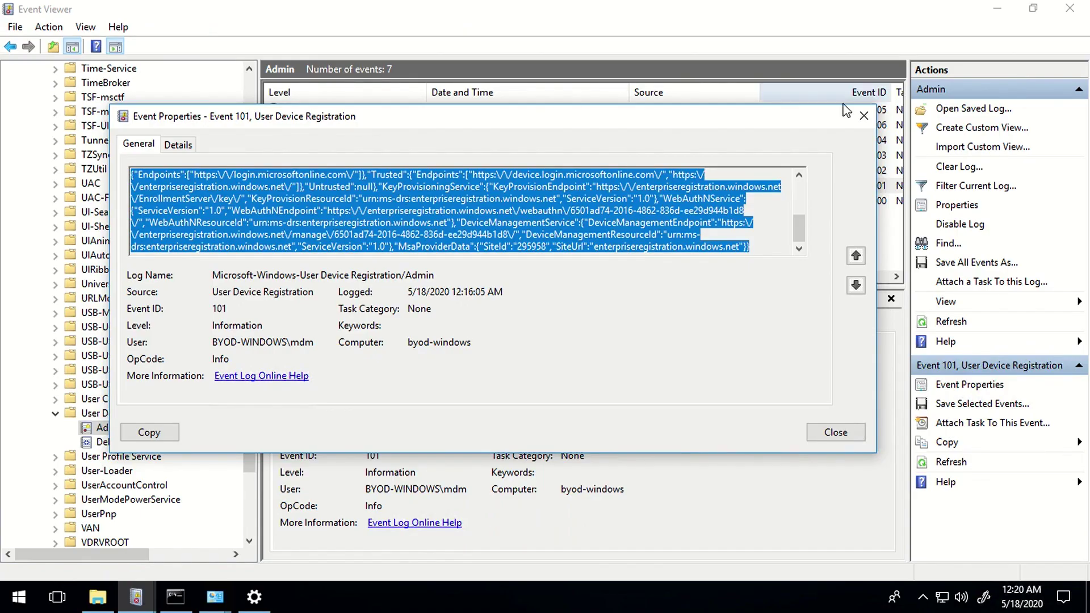
Step through Events 102, 103 and 104, reviewing Event 104's certificate response
{"action": "left_click", "coordinate": [858, 261]}
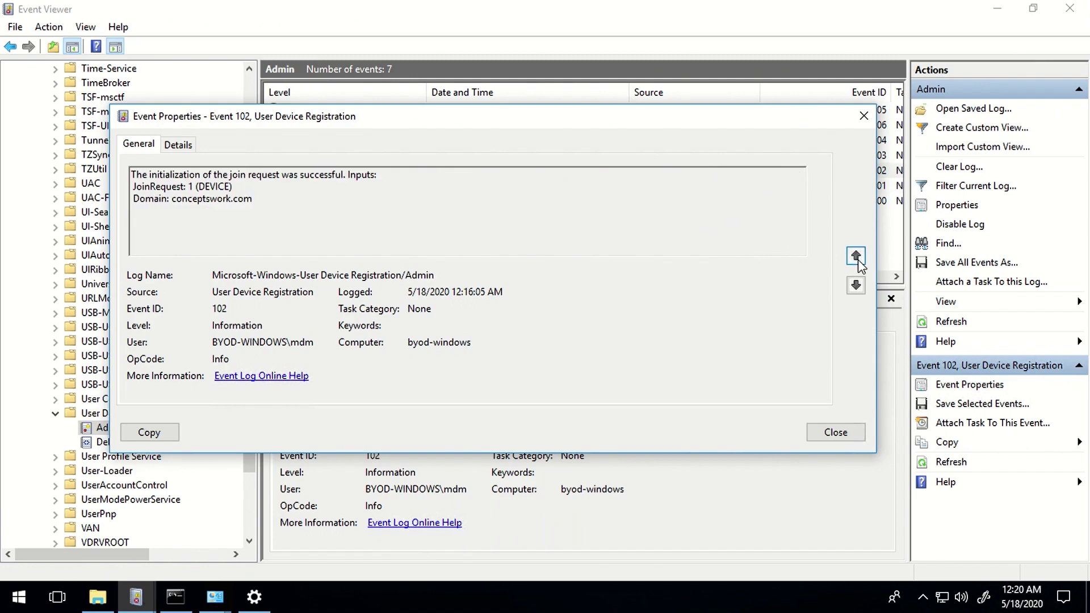
{"action": "left_click", "coordinate": [858, 261]}
{"action": "left_click", "coordinate": [856, 257]}
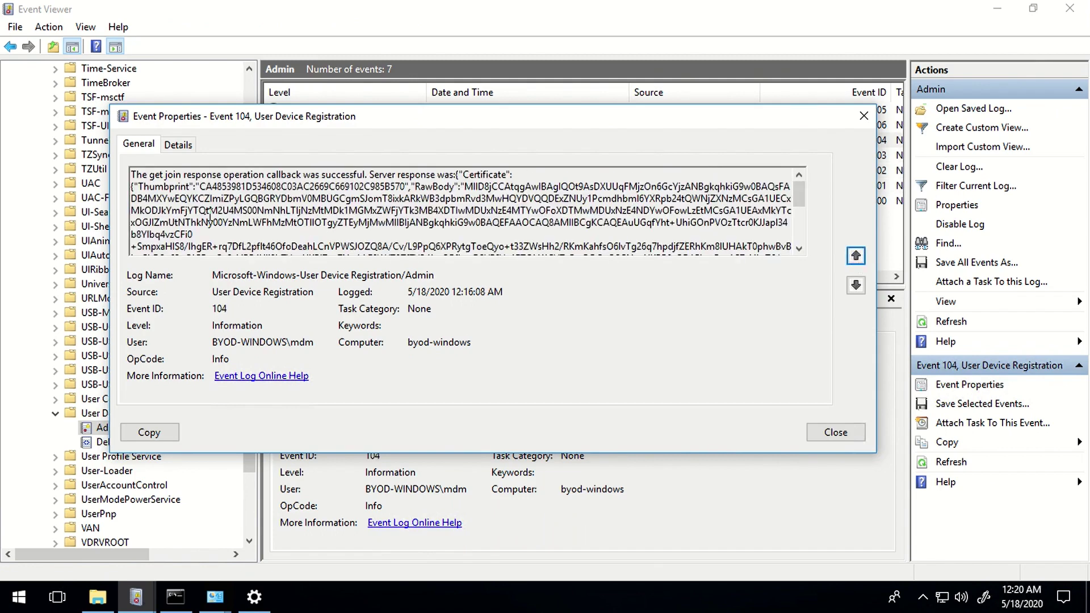
{"action": "scroll", "coordinate": [210, 216], "scroll_direction": "down", "scroll_amount": 5}
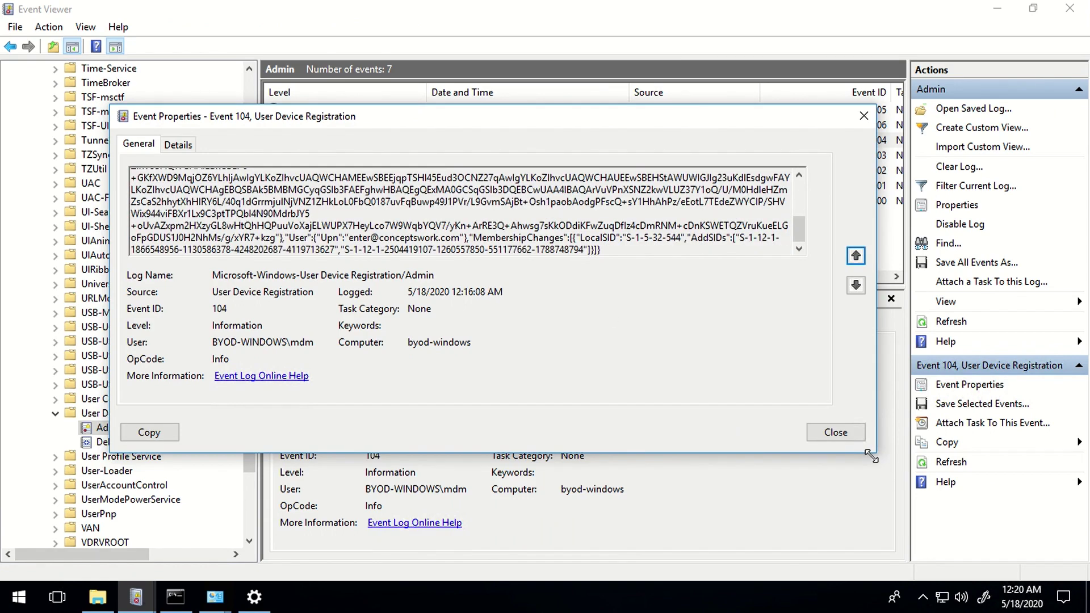
{"action": "left_click_drag", "start_coordinate": [860, 474], "coordinate": [670, 506]}
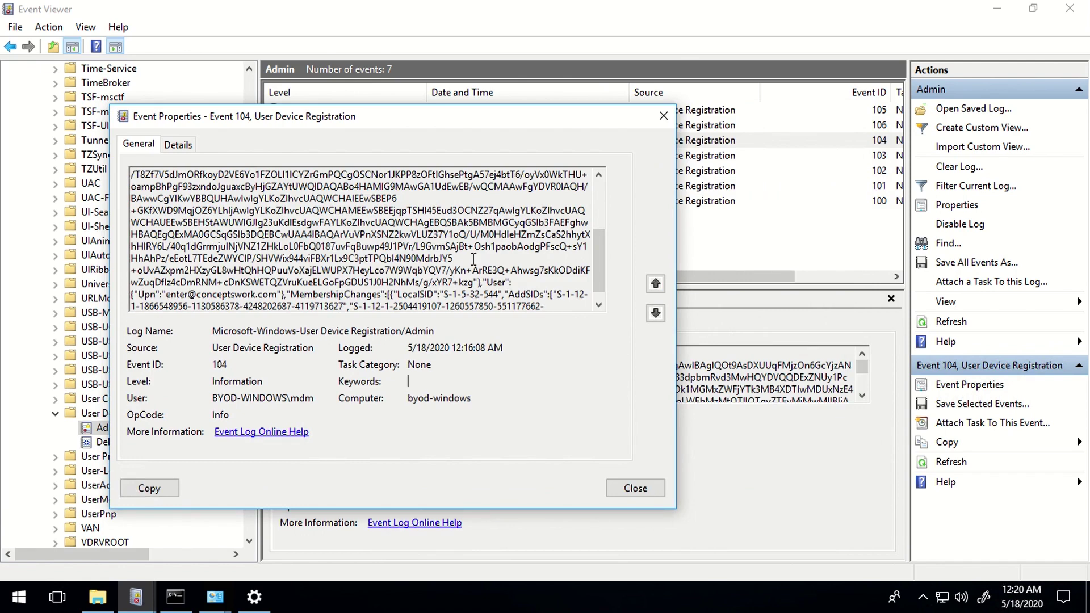
{"action": "scroll", "coordinate": [477, 259], "scroll_direction": "up", "scroll_amount": 3}
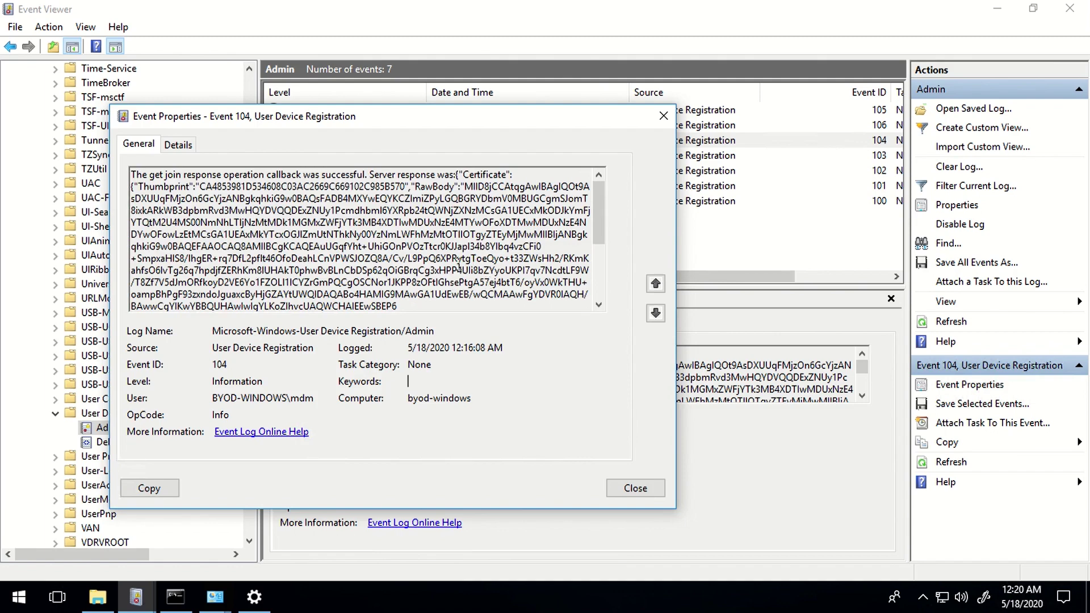
Check that Event 105 reports the join response succeeded, then close the event properties
{"action": "left_click", "coordinate": [655, 283]}
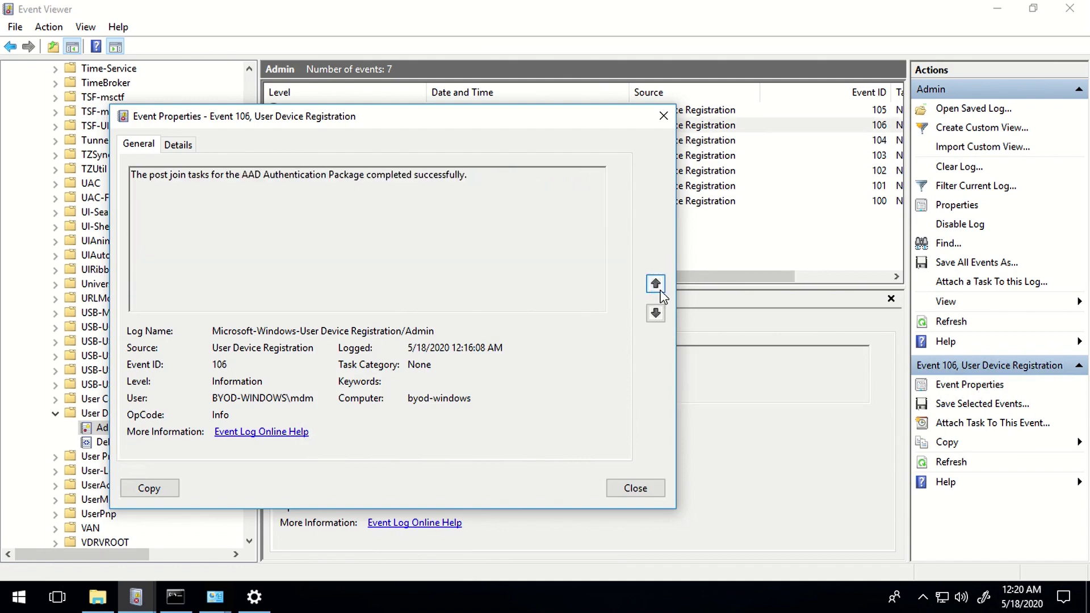
{"action": "left_click", "coordinate": [655, 283]}
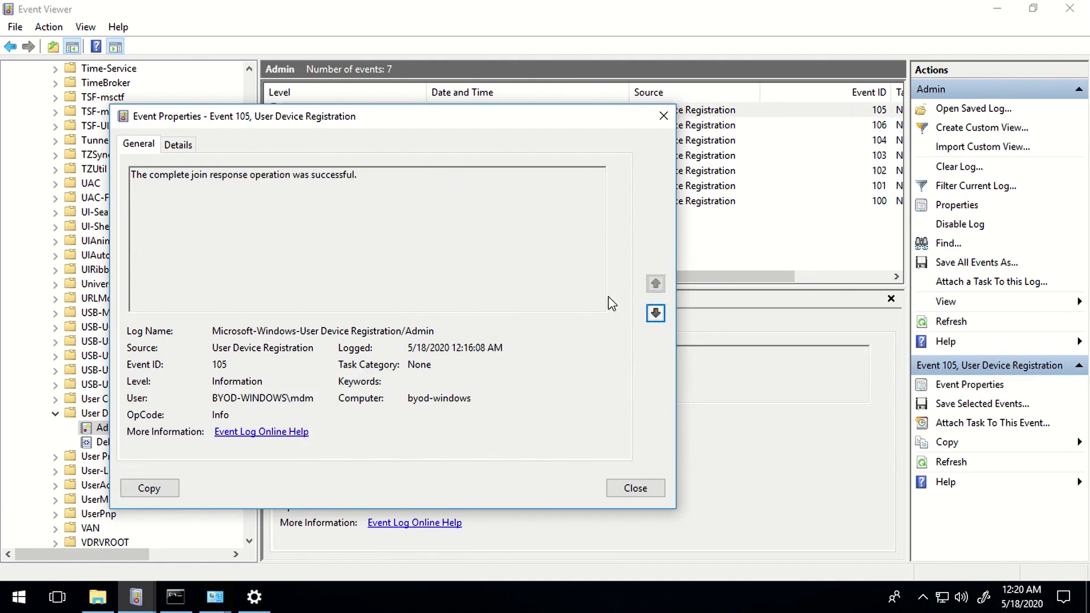
{"action": "left_click", "coordinate": [663, 116]}
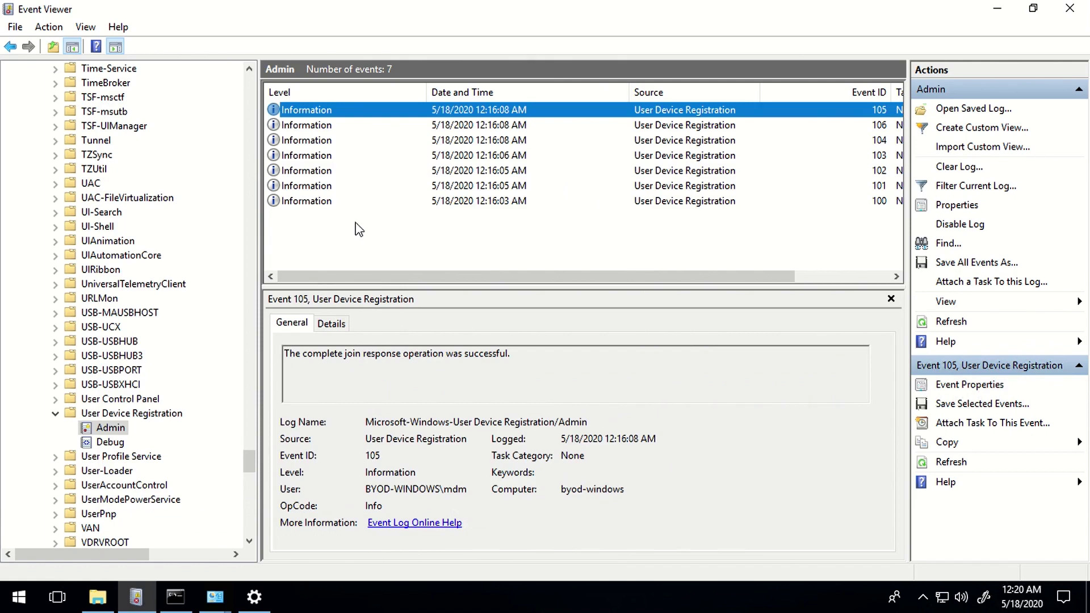
{"action": "left_click", "coordinate": [23, 603]}
Restart the device and sign in as Other user with the work account email and password
{"action": "left_click", "coordinate": [17, 575]}
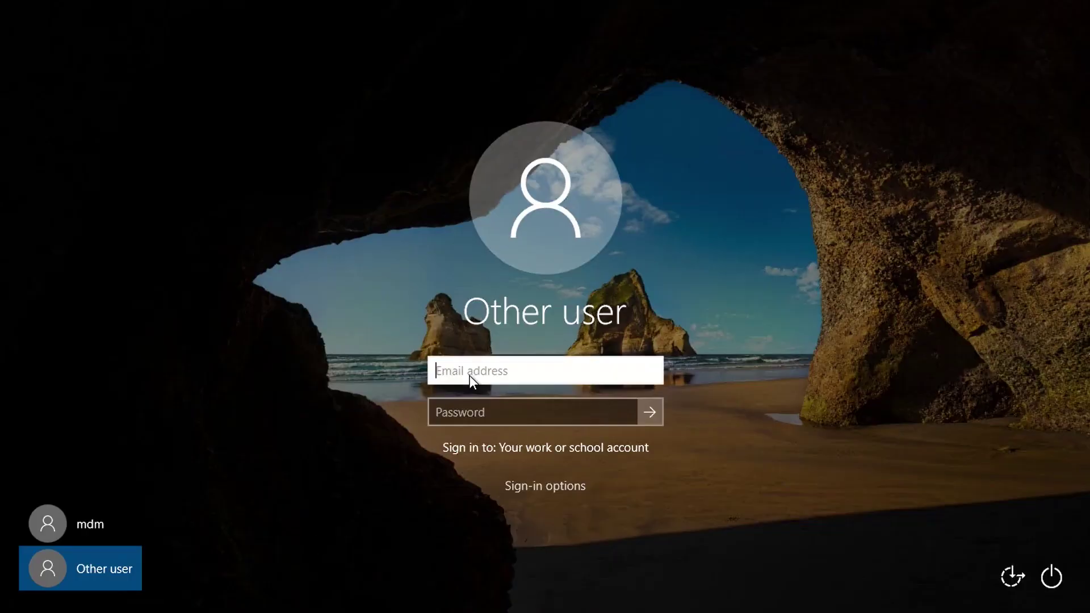
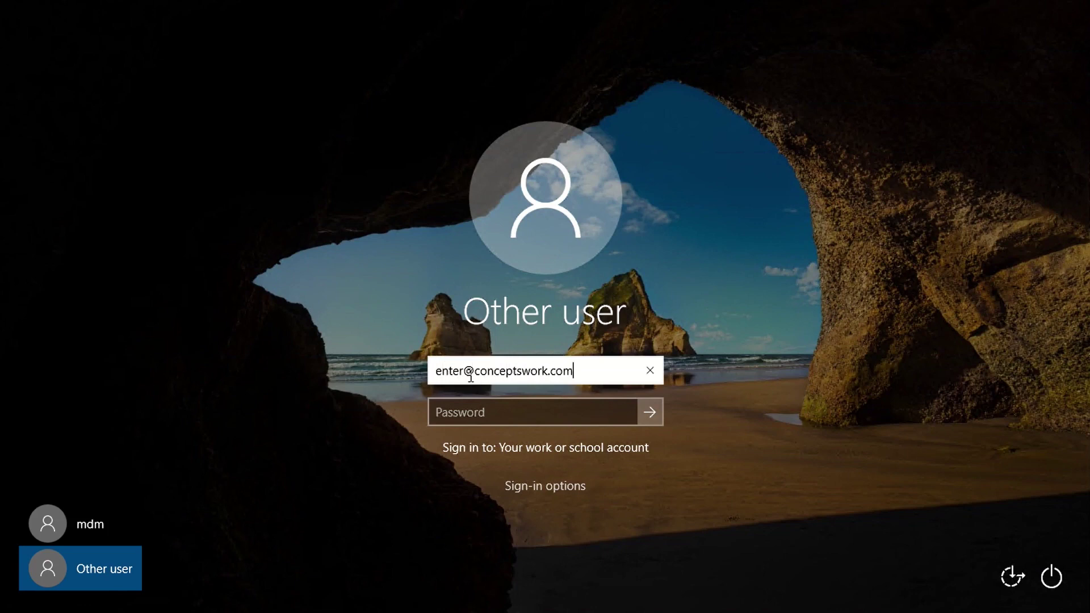
{"action": "key", "text": "Tab"}
{"action": "type", "text": "*********"}
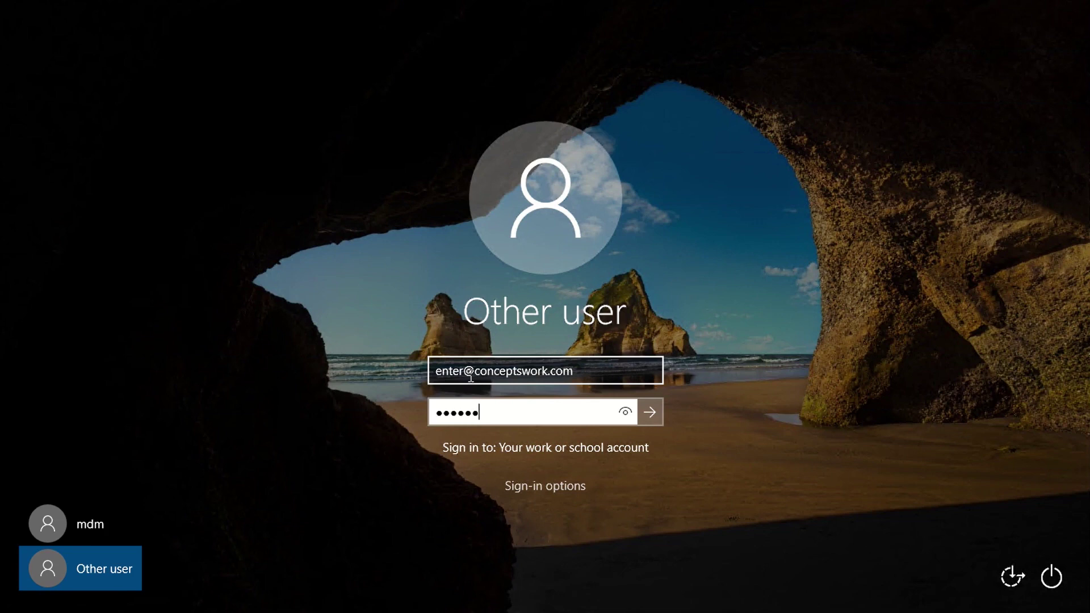
{"action": "key", "text": "Return"}
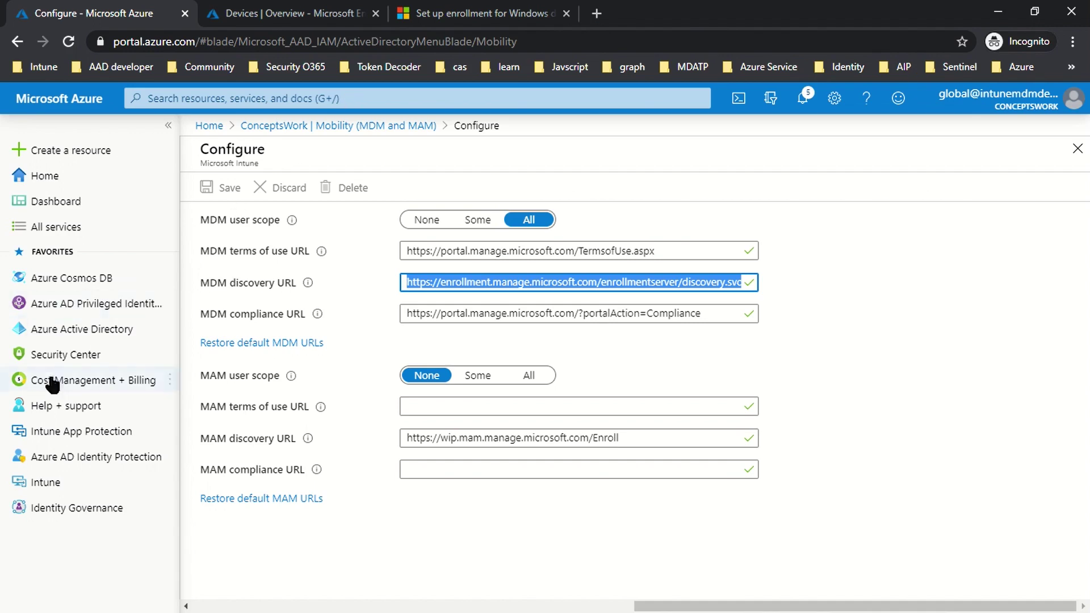
Confirm BYOD-WINDOWS is Azure AD joined, Intune-managed and compliant in Azure AD Devices
{"action": "left_click", "coordinate": [54, 337]}
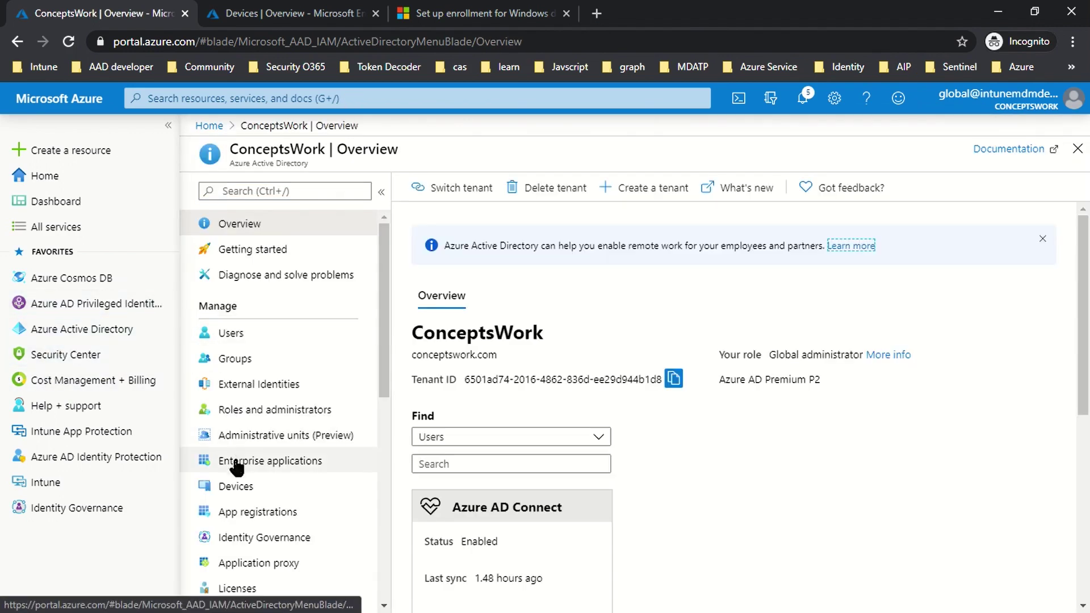
{"action": "left_click", "coordinate": [227, 485]}
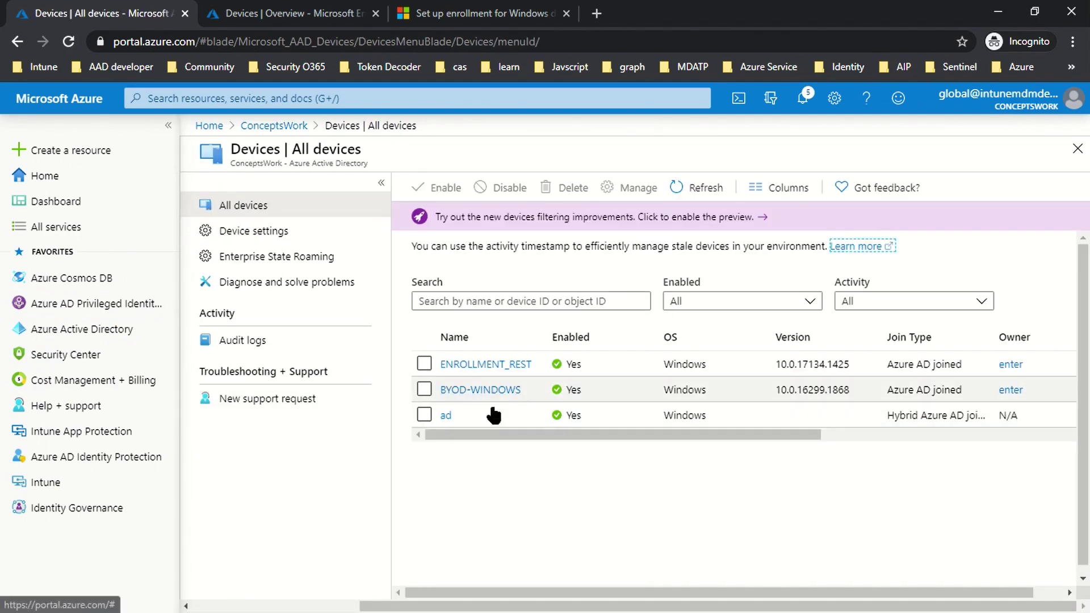
{"action": "left_click_drag", "start_coordinate": [492, 433], "coordinate": [761, 438]}
{"action": "left_click_drag", "start_coordinate": [735, 390], "coordinate": [638, 394]}
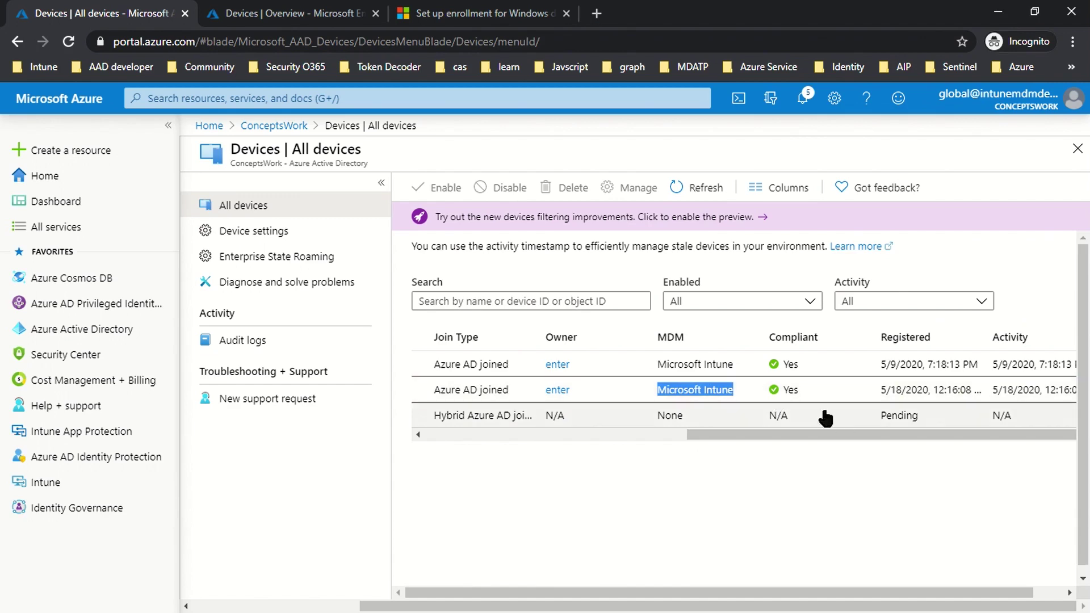
{"action": "left_click", "coordinate": [250, 8]}
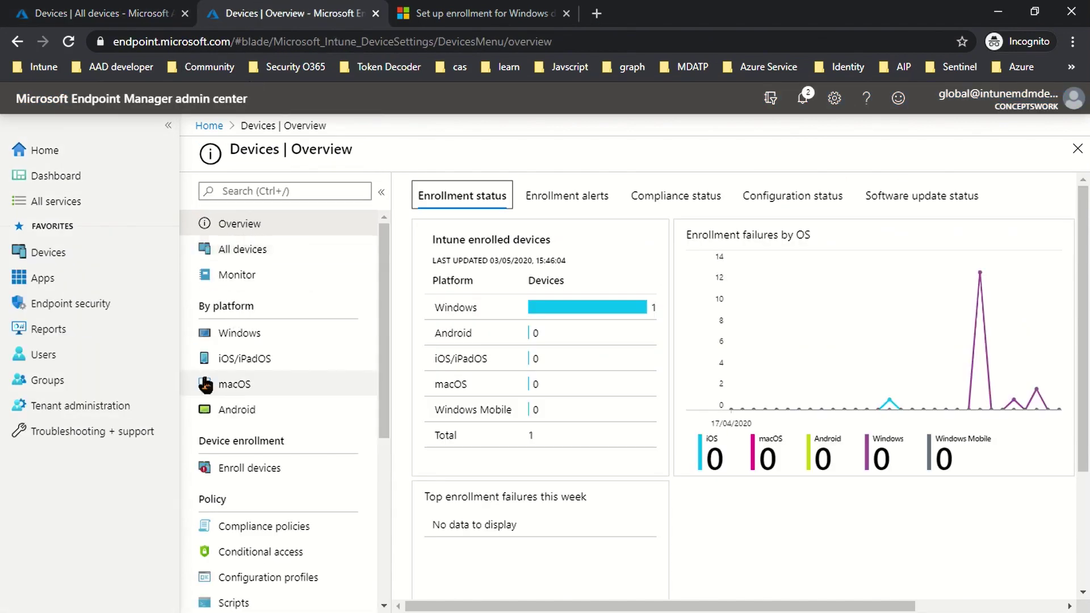
Open Windows devices, confirm no compliance policies exist, then open Windows enrollment
{"action": "left_click", "coordinate": [248, 333]}
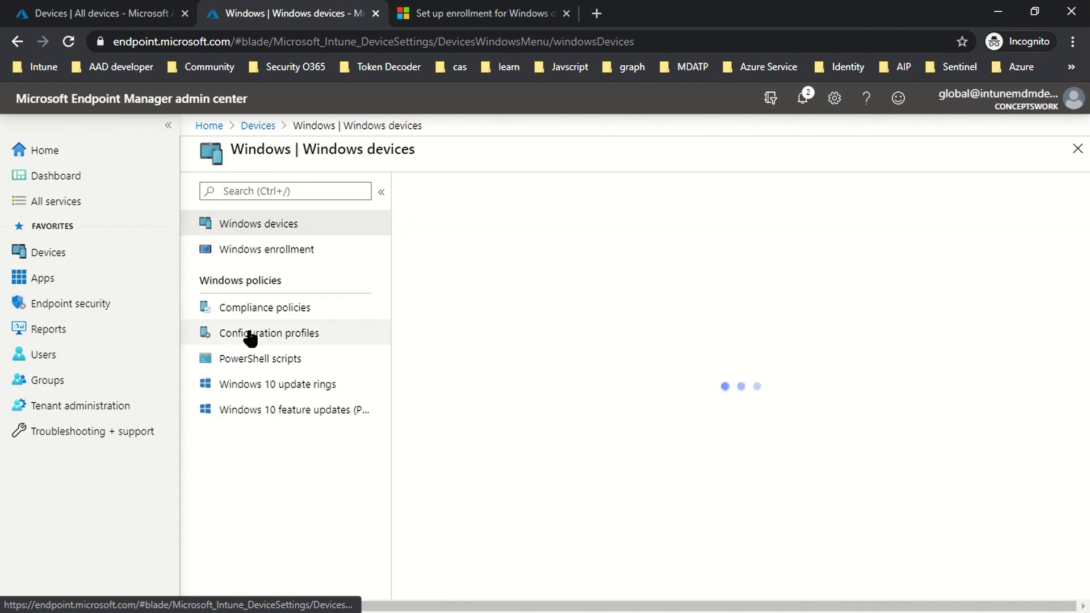
{"action": "left_click", "coordinate": [259, 317]}
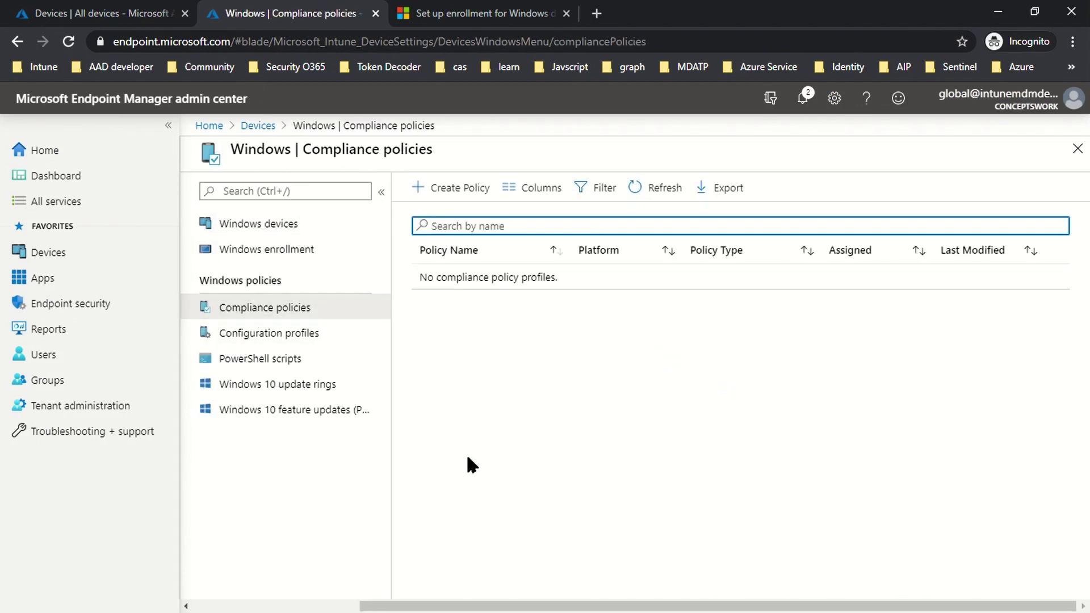
{"action": "left_click", "coordinate": [261, 255]}
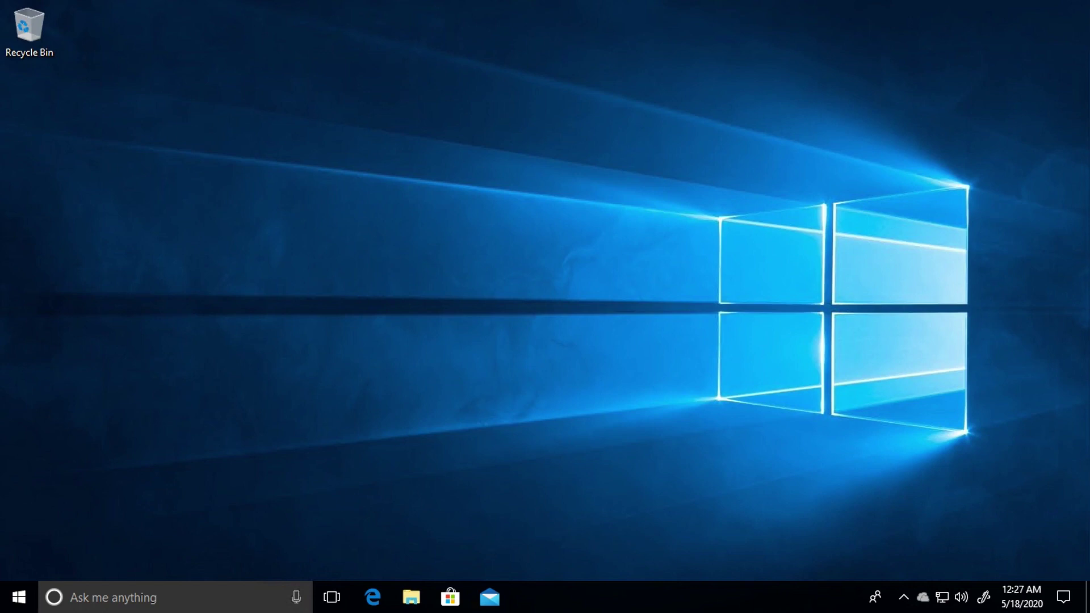
Run whoami in a new Command Prompt to confirm the signed-in work account
{"action": "key", "text": "super+r"}
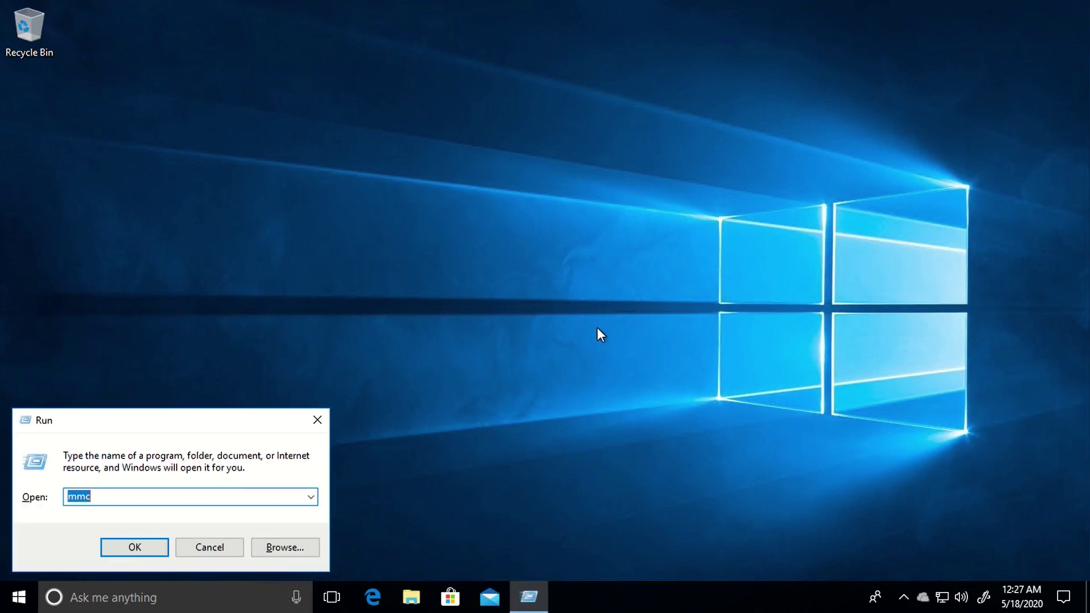
{"action": "type", "text": "cmd"}
{"action": "key", "text": "Return"}
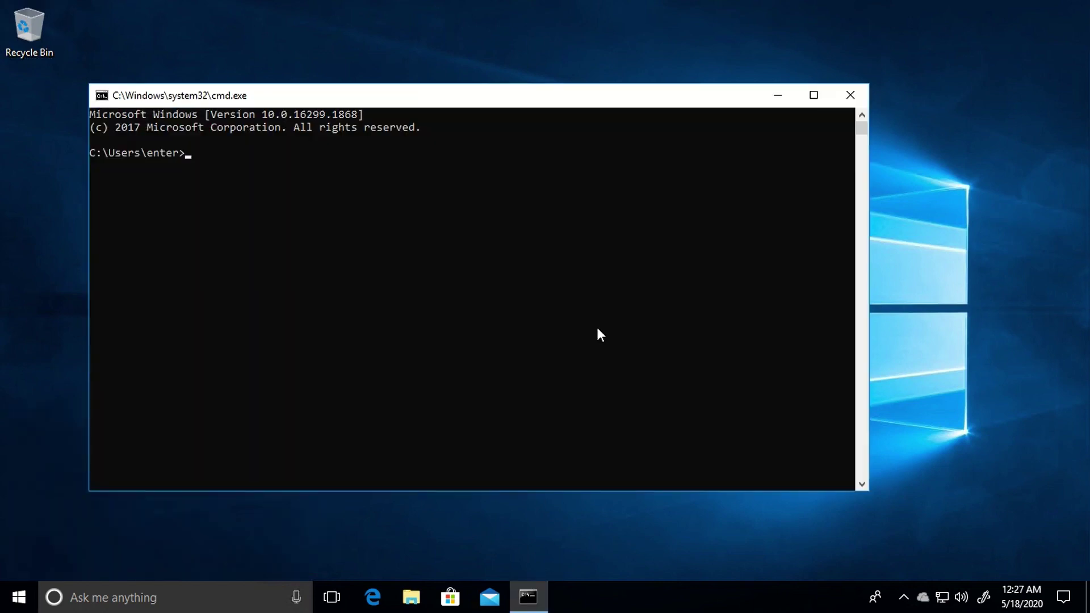
{"action": "type", "text": "whoami"}
{"action": "key", "text": "Return"}
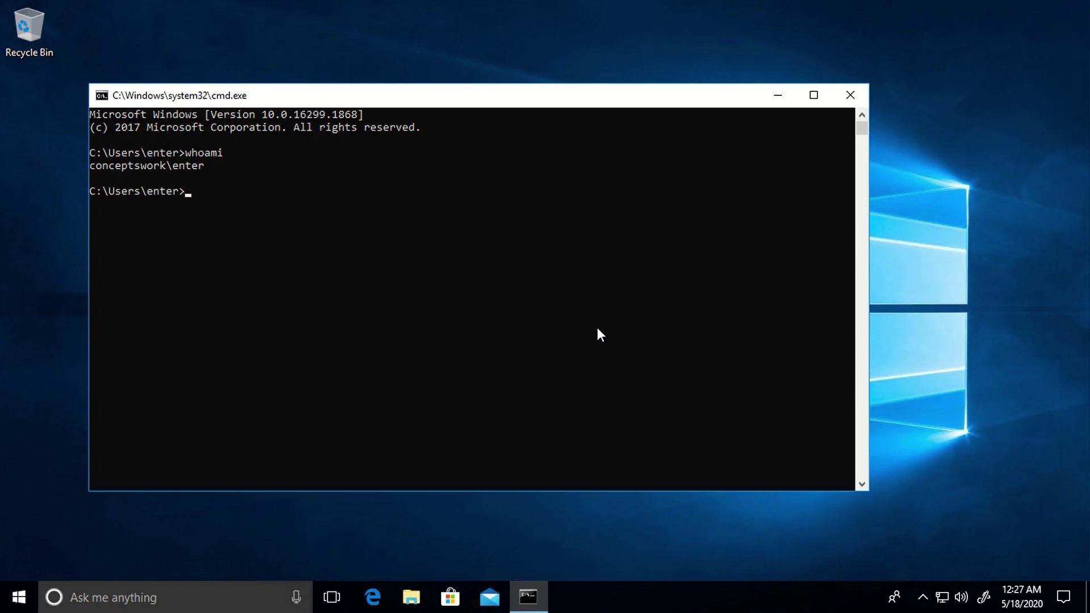
Launch the Microsoft Management Console elevated from the Run box, approving the UAC prompt
{"action": "key", "text": "super+r"}
{"action": "type", "text": "wmic"}
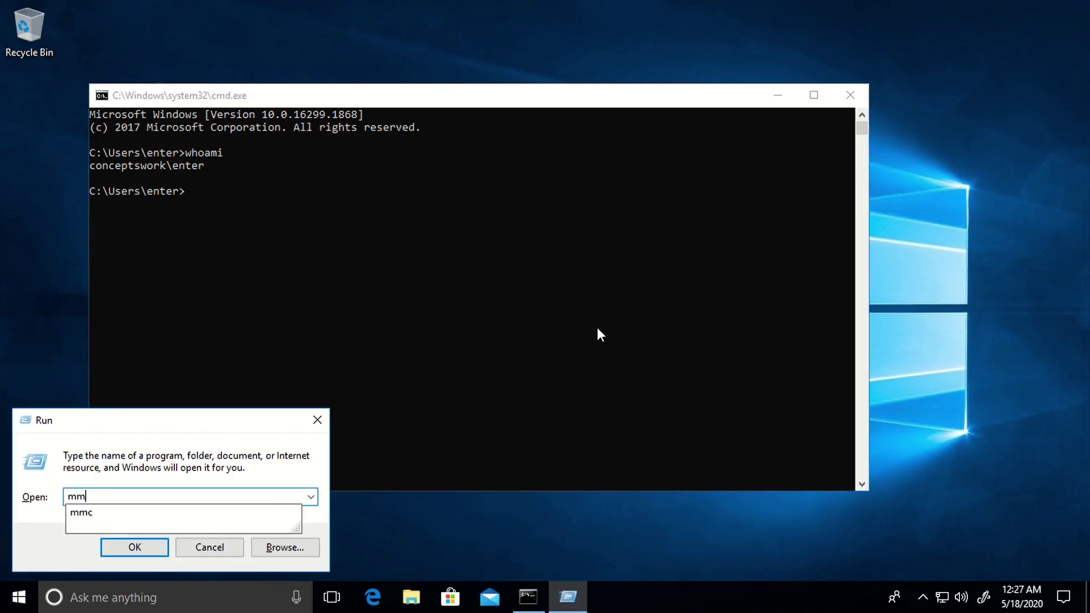
{"action": "key", "text": "Return"}
{"action": "left_click", "coordinate": [435, 410]}
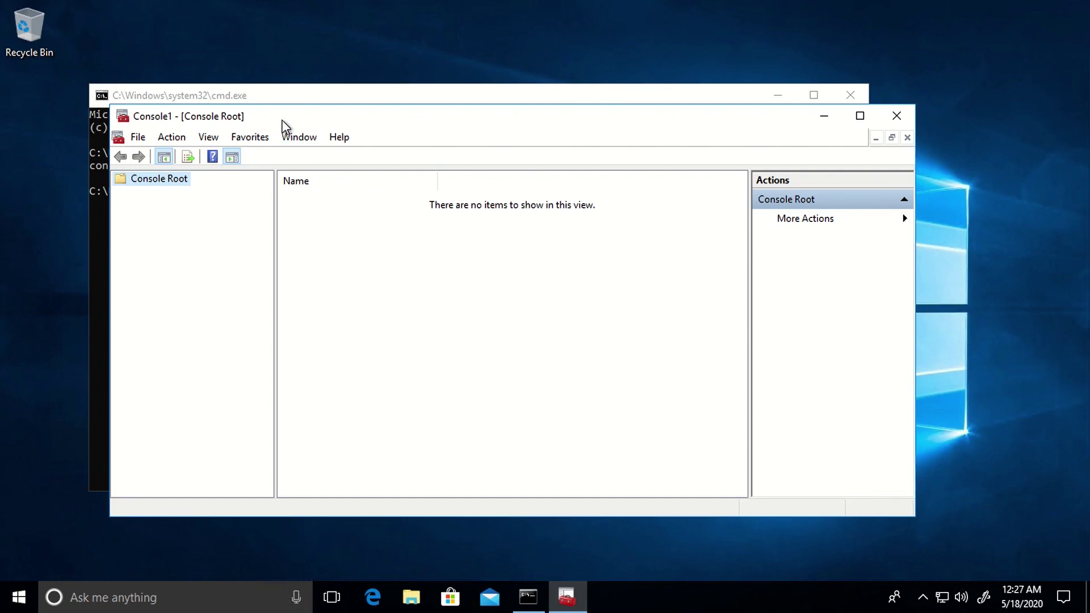
Add the Certificates snap-in for the local computer account to the console
{"action": "double_click", "coordinate": [282, 119]}
{"action": "left_click", "coordinate": [27, 29]}
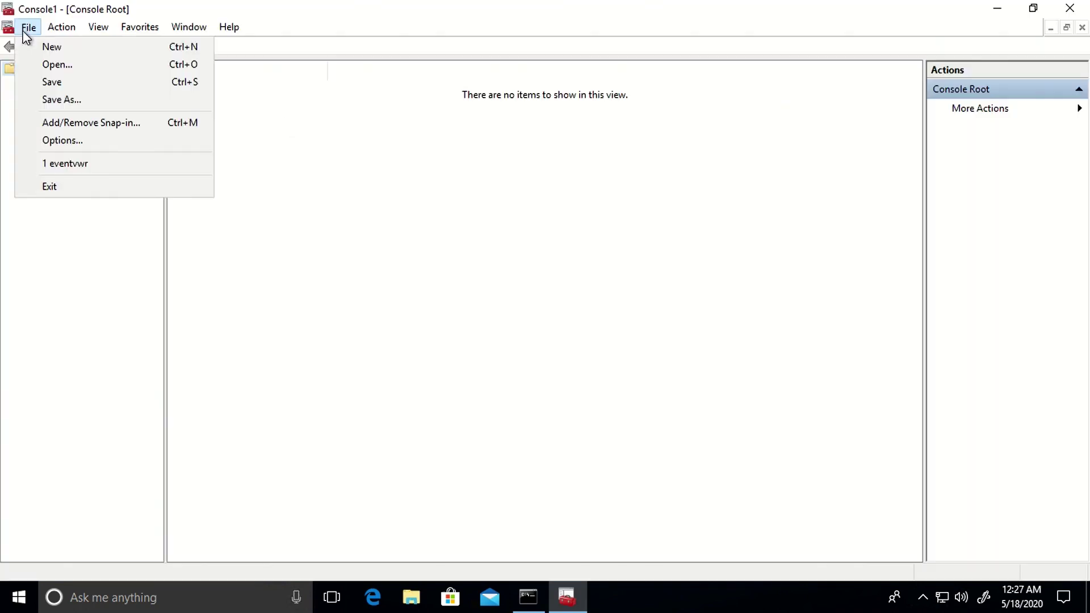
{"action": "left_click", "coordinate": [80, 123]}
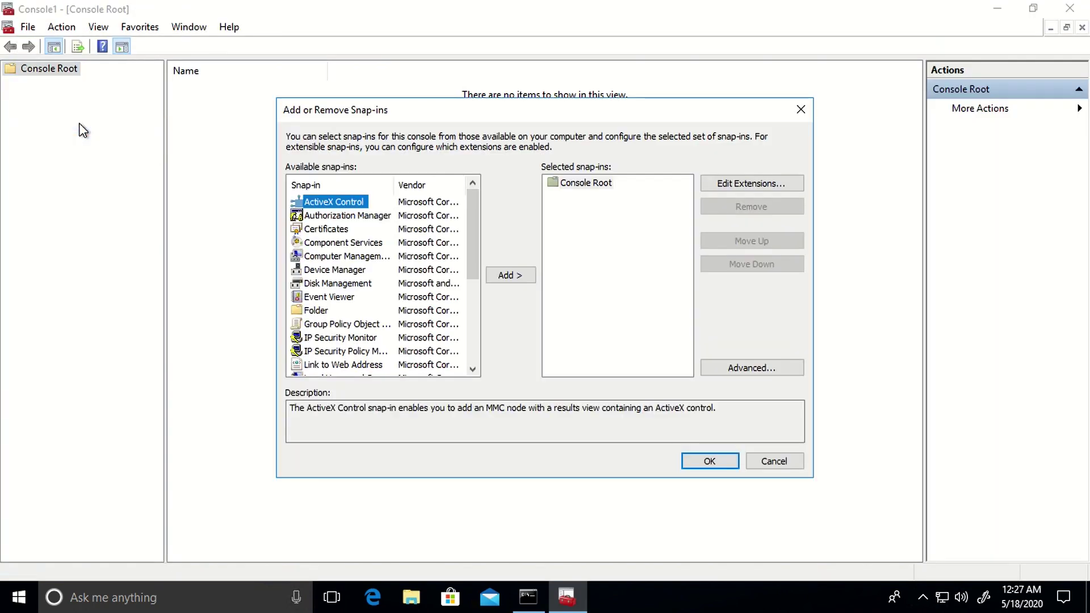
{"action": "left_click", "coordinate": [328, 230]}
{"action": "left_click", "coordinate": [509, 276]}
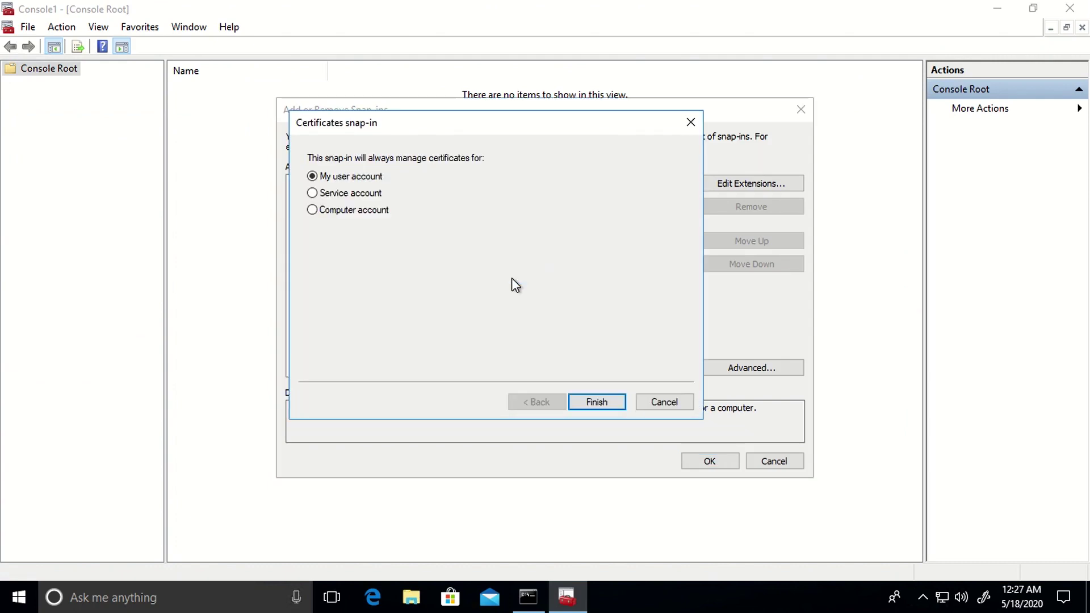
{"action": "left_click", "coordinate": [329, 210]}
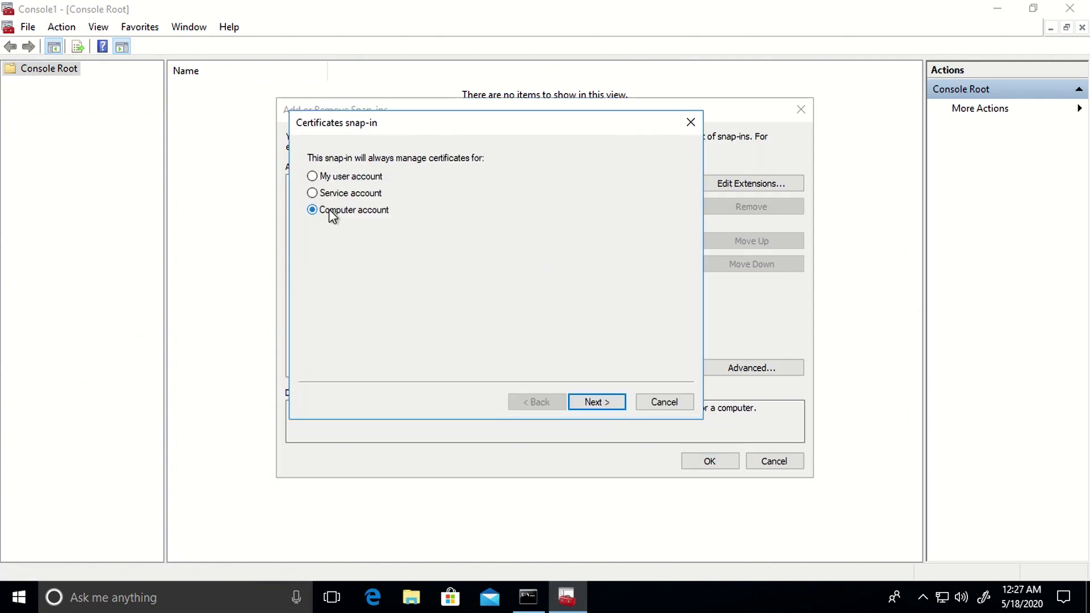
{"action": "left_click", "coordinate": [597, 403]}
{"action": "left_click", "coordinate": [597, 408]}
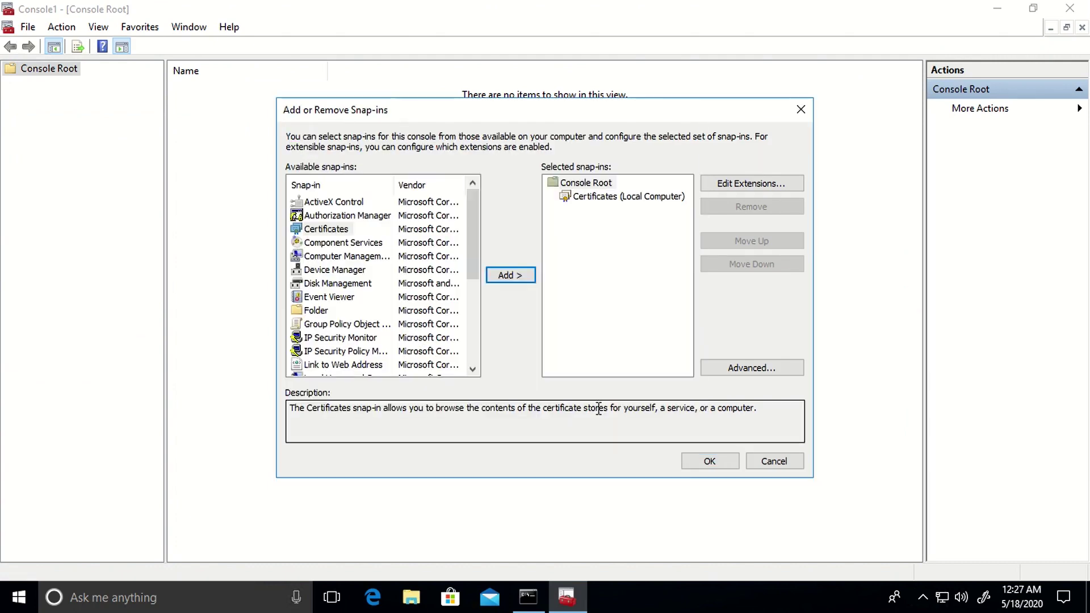
{"action": "left_click", "coordinate": [688, 463]}
Open Personal > Certificates and view the Microsoft Intune MDM Device CA certificate's details
{"action": "double_click", "coordinate": [251, 91]}
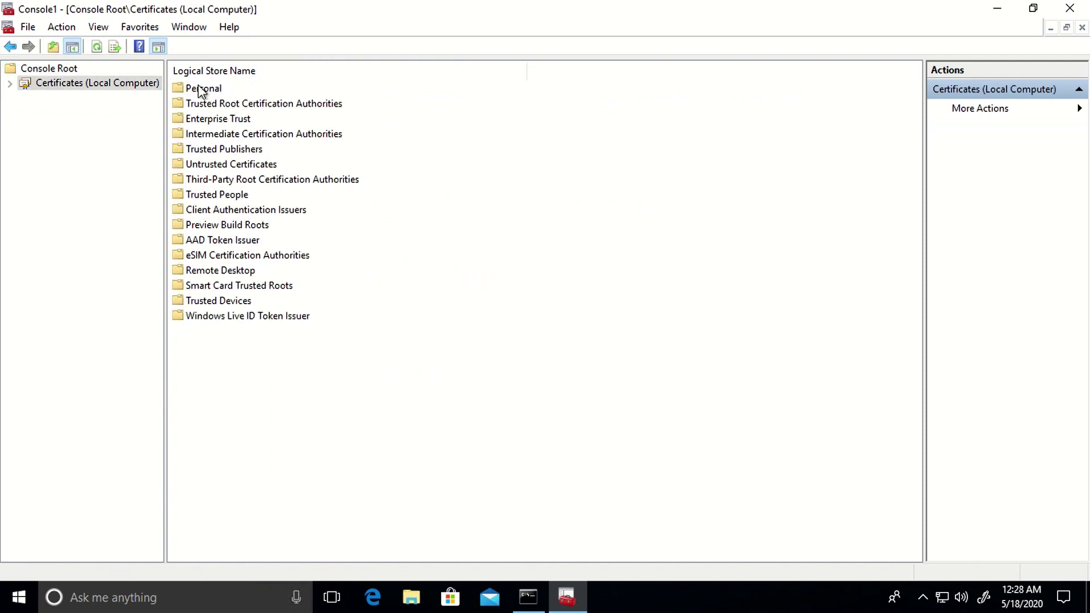
{"action": "left_click", "coordinate": [200, 89]}
{"action": "double_click", "coordinate": [198, 89]}
{"action": "double_click", "coordinate": [194, 90]}
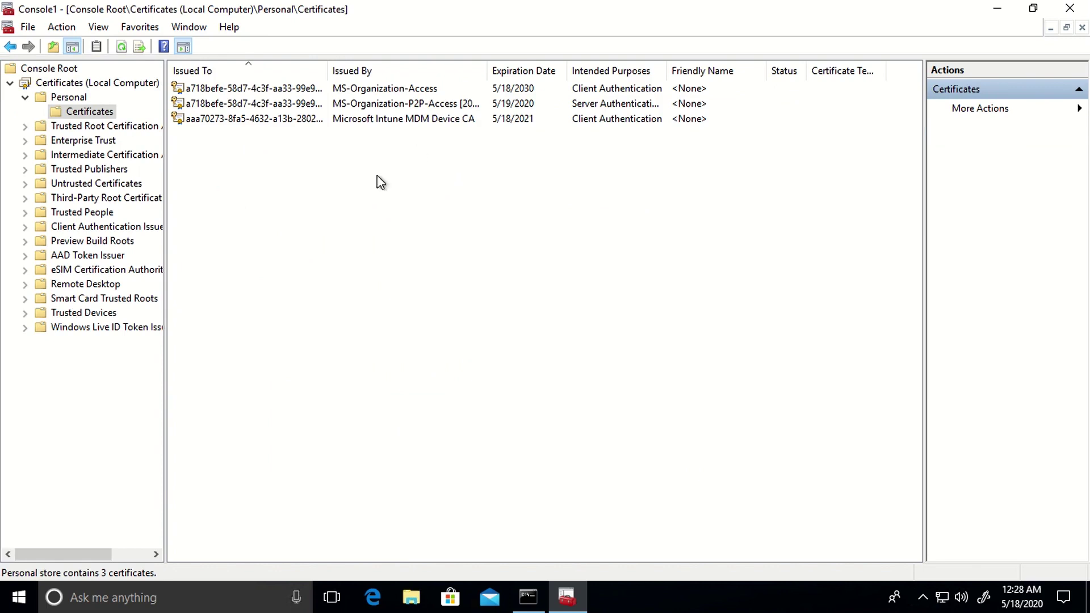
{"action": "double_click", "coordinate": [490, 75]}
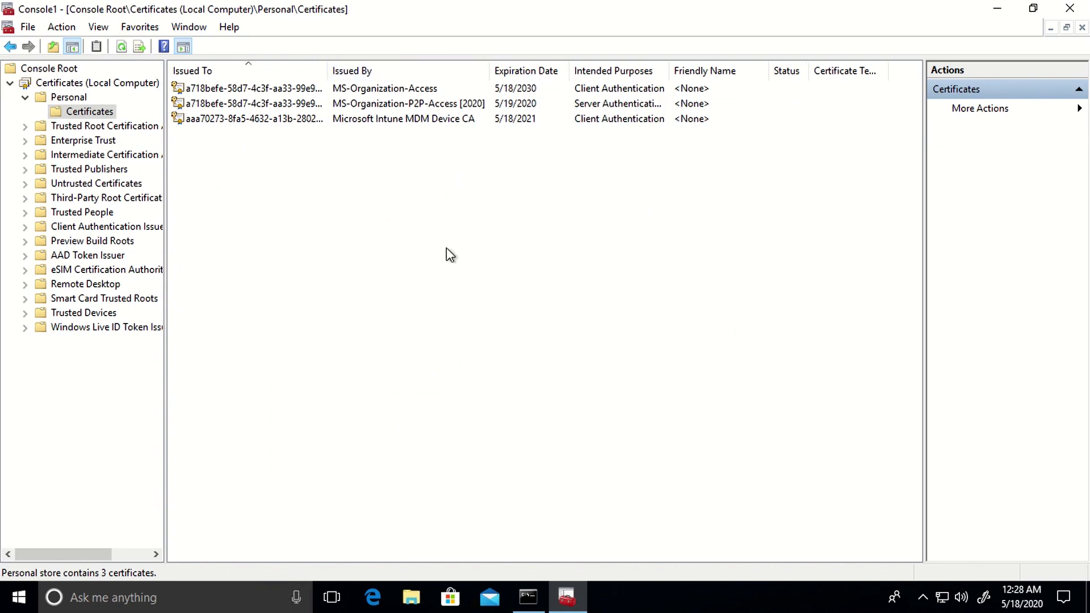
{"action": "double_click", "coordinate": [251, 121]}
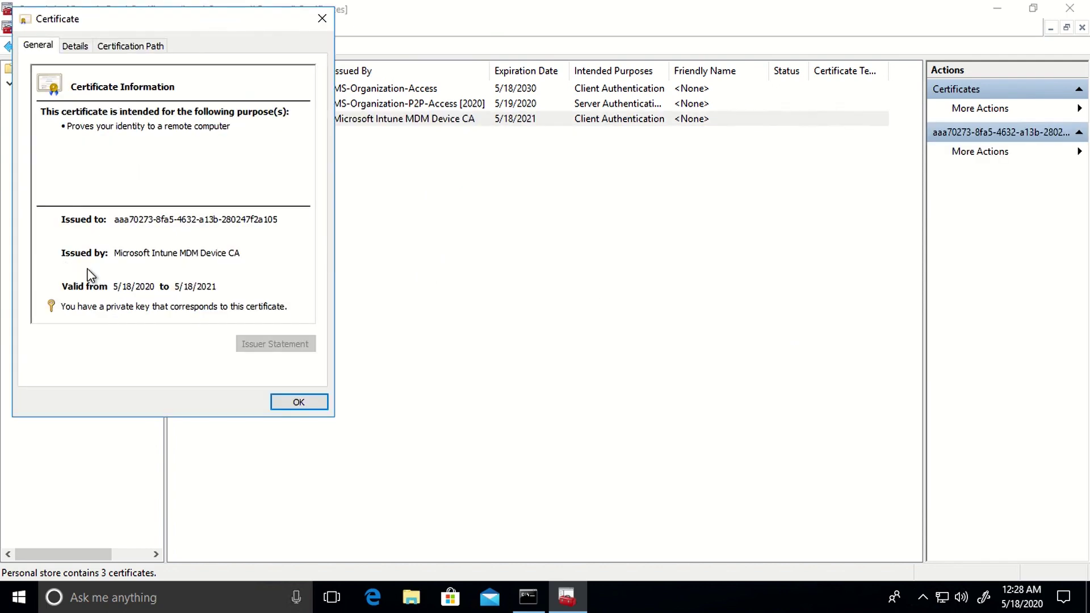
{"action": "left_click_drag", "start_coordinate": [58, 19], "coordinate": [229, 107]}
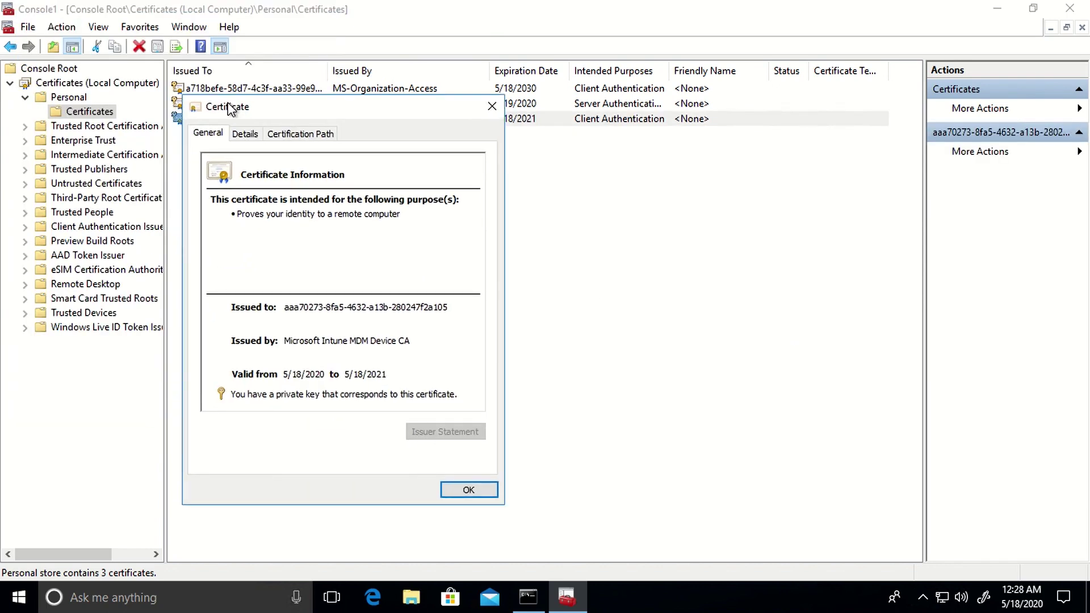